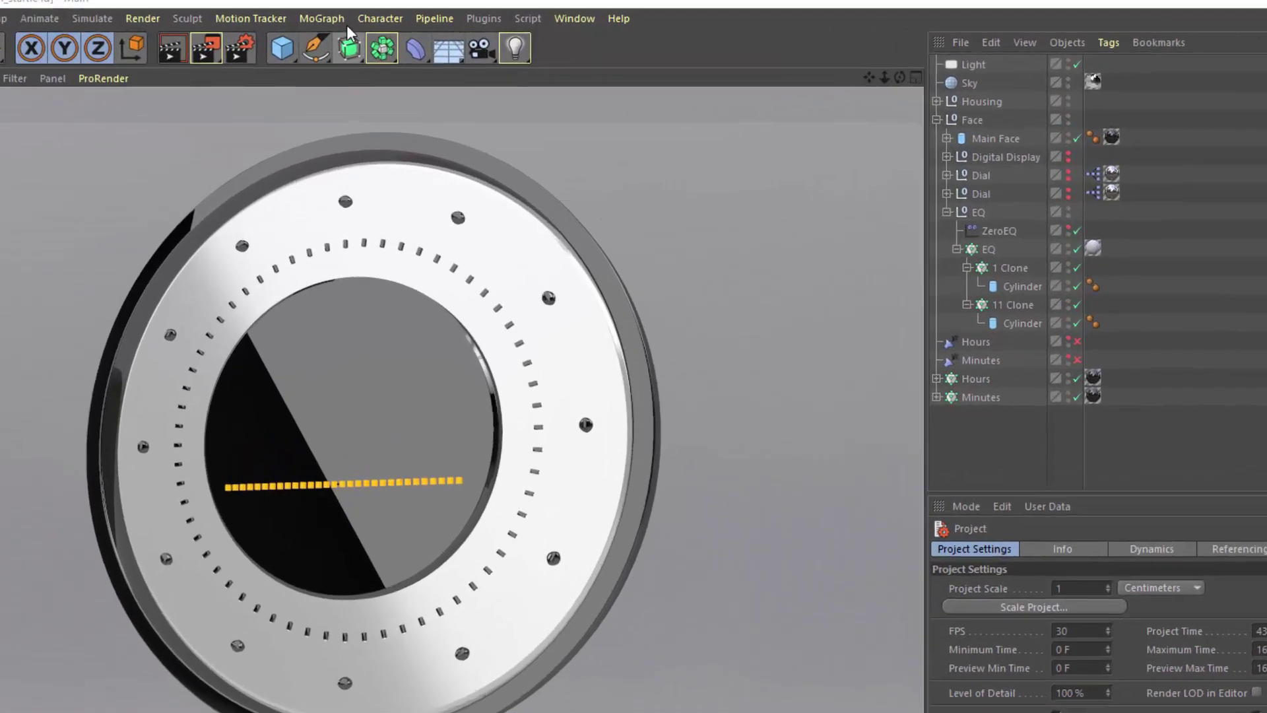
# Create a Sound effector and add it to the EQ cloner's Effectors list beside ZeroEQ.
pyautogui.click(405, 22)
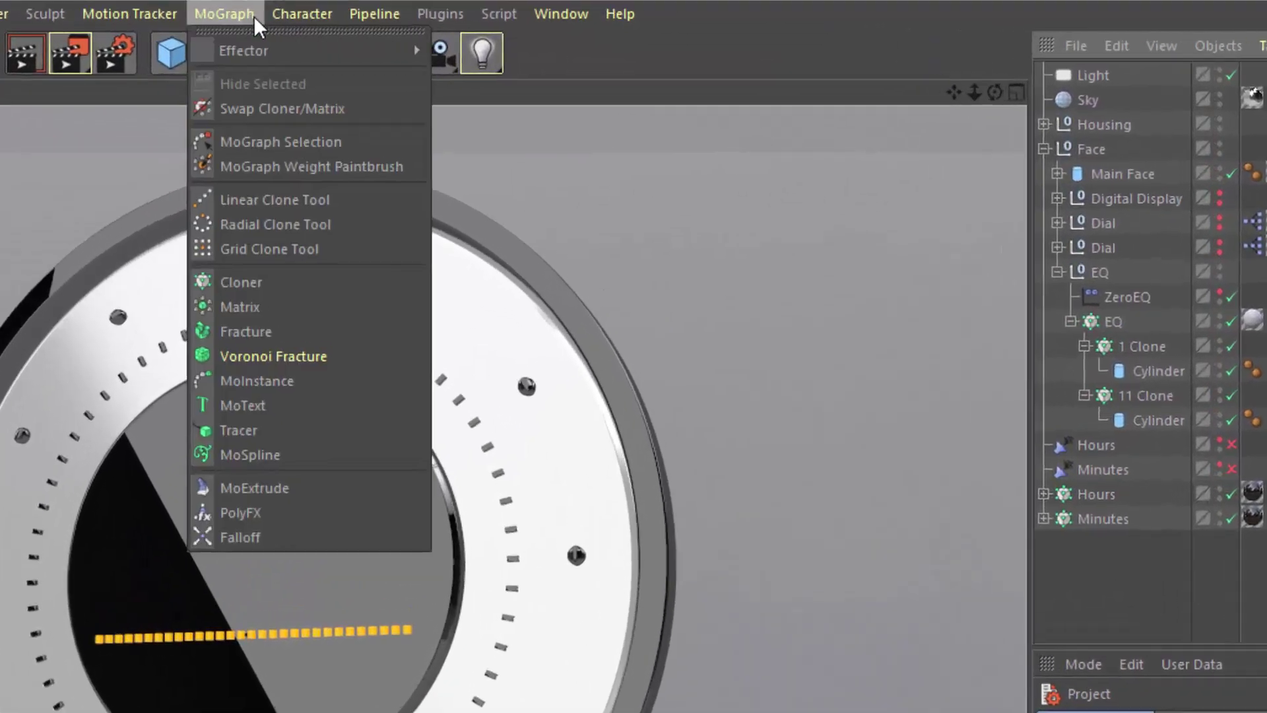
pyautogui.moveTo(420, 40)
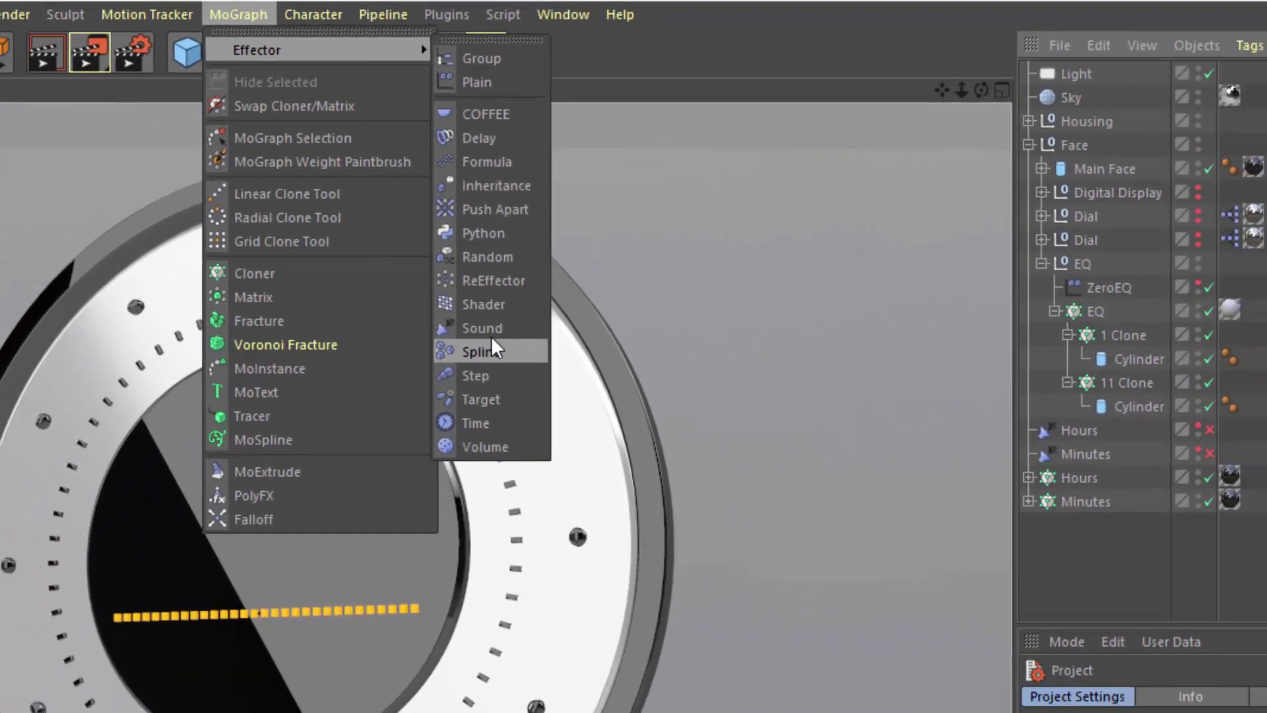
pyautogui.click(480, 361)
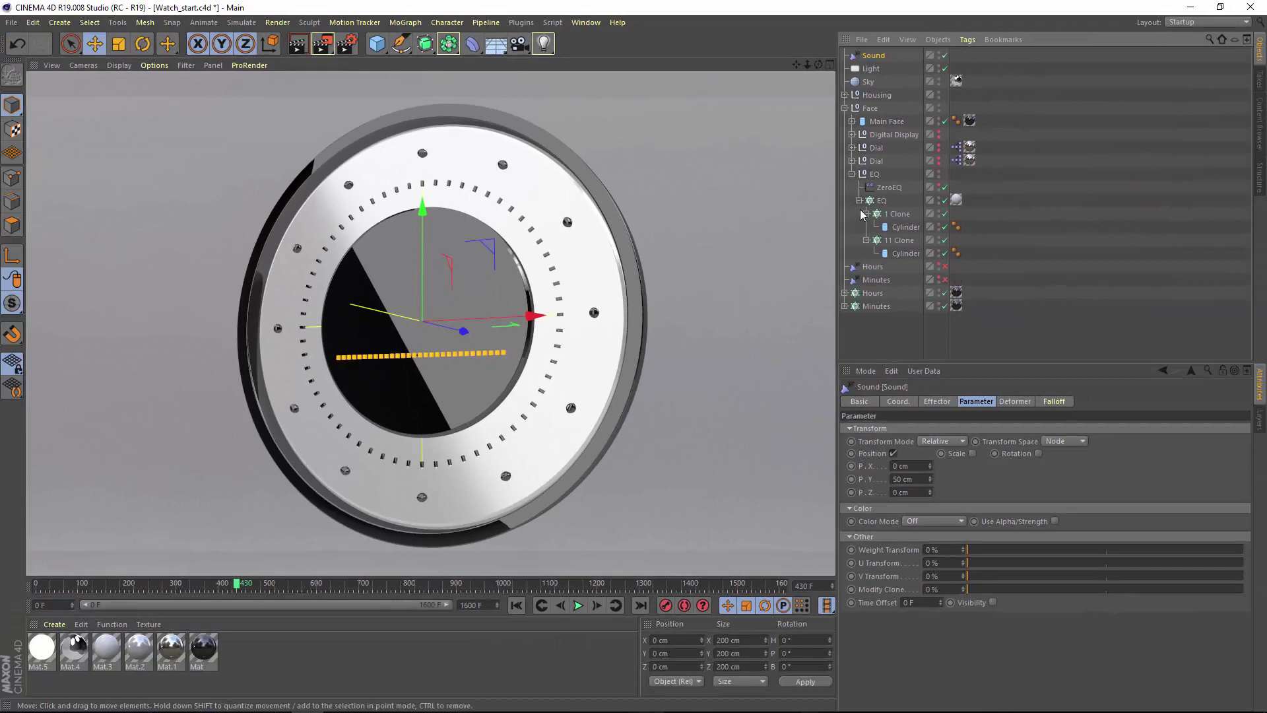
pyautogui.click(962, 251)
pyautogui.moveTo(873, 57); pyautogui.dragTo(933, 472)
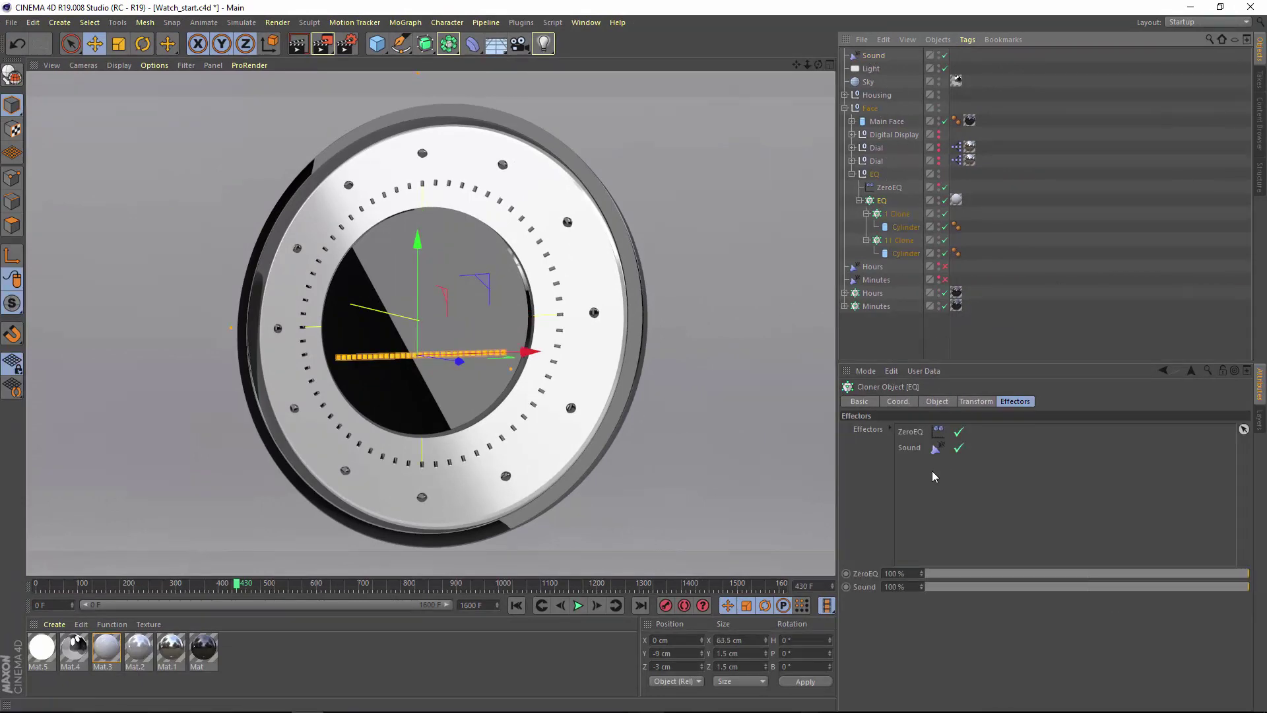
# Load MAXON LOOP1.m4a into the Sound effector's Sound Track field.
pyautogui.click(884, 55)
pyautogui.click(937, 402)
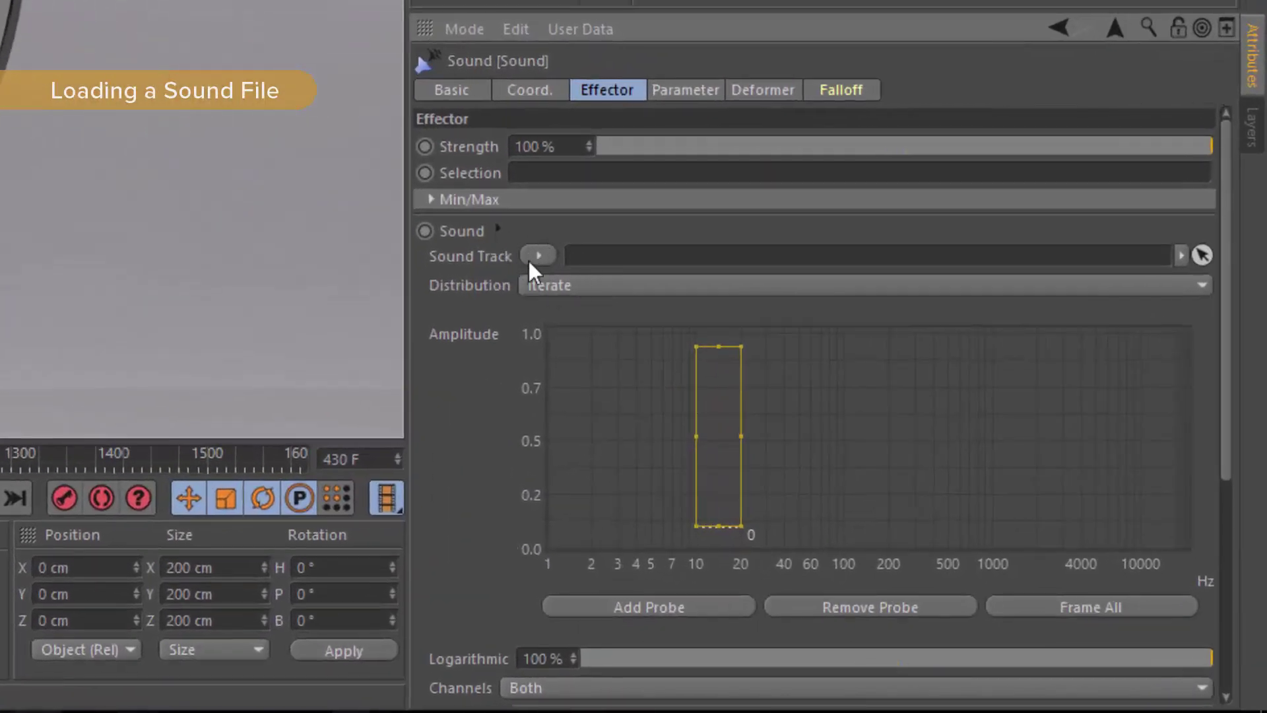
pyautogui.click(533, 257)
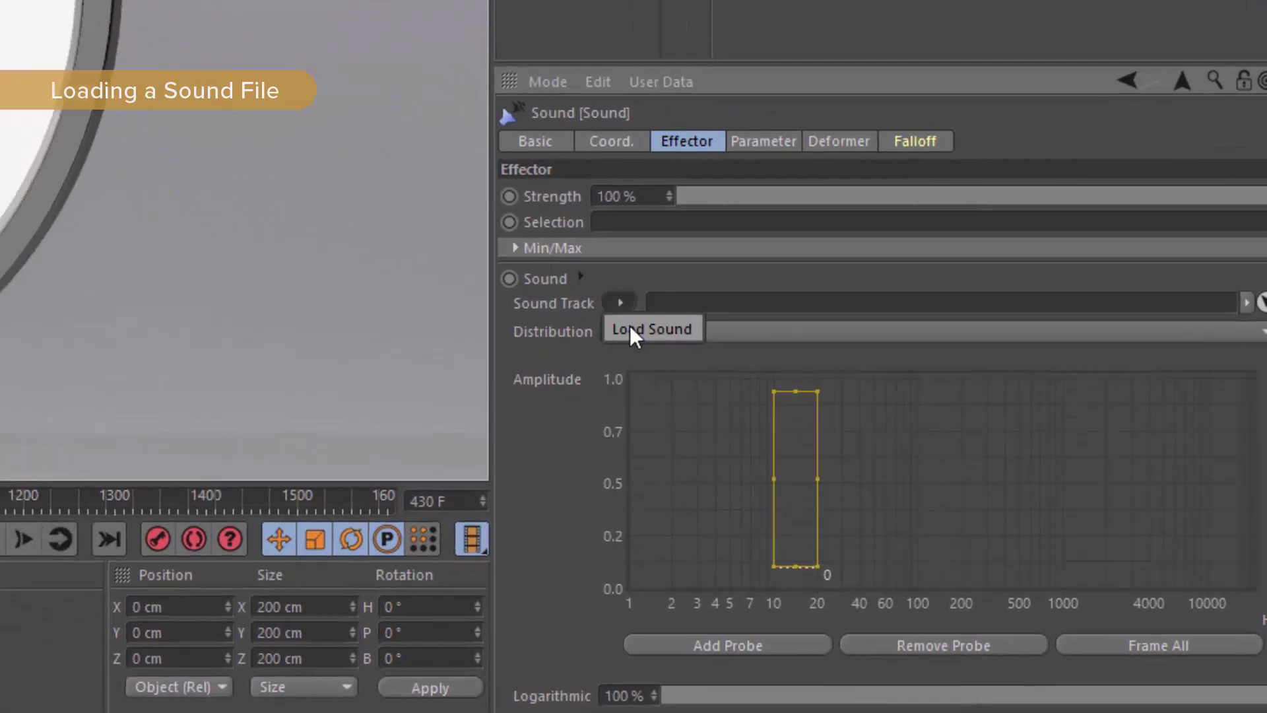
pyautogui.click(551, 283)
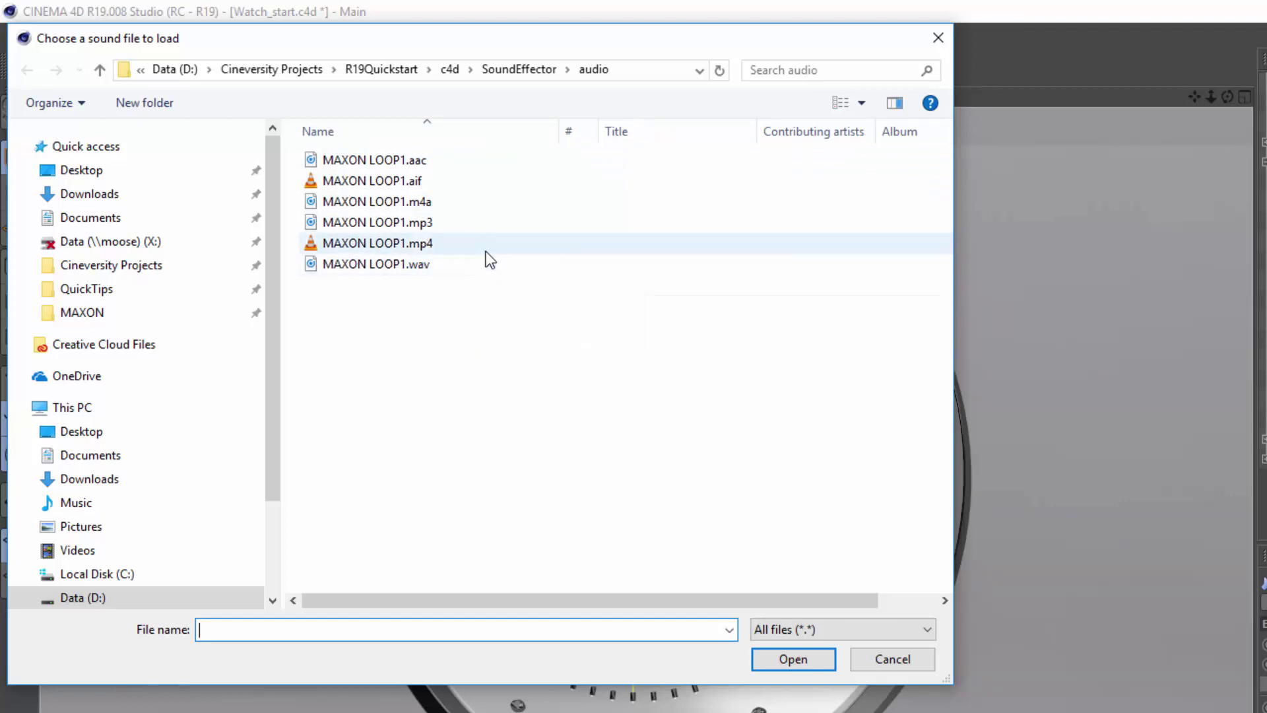
pyautogui.click(490, 201)
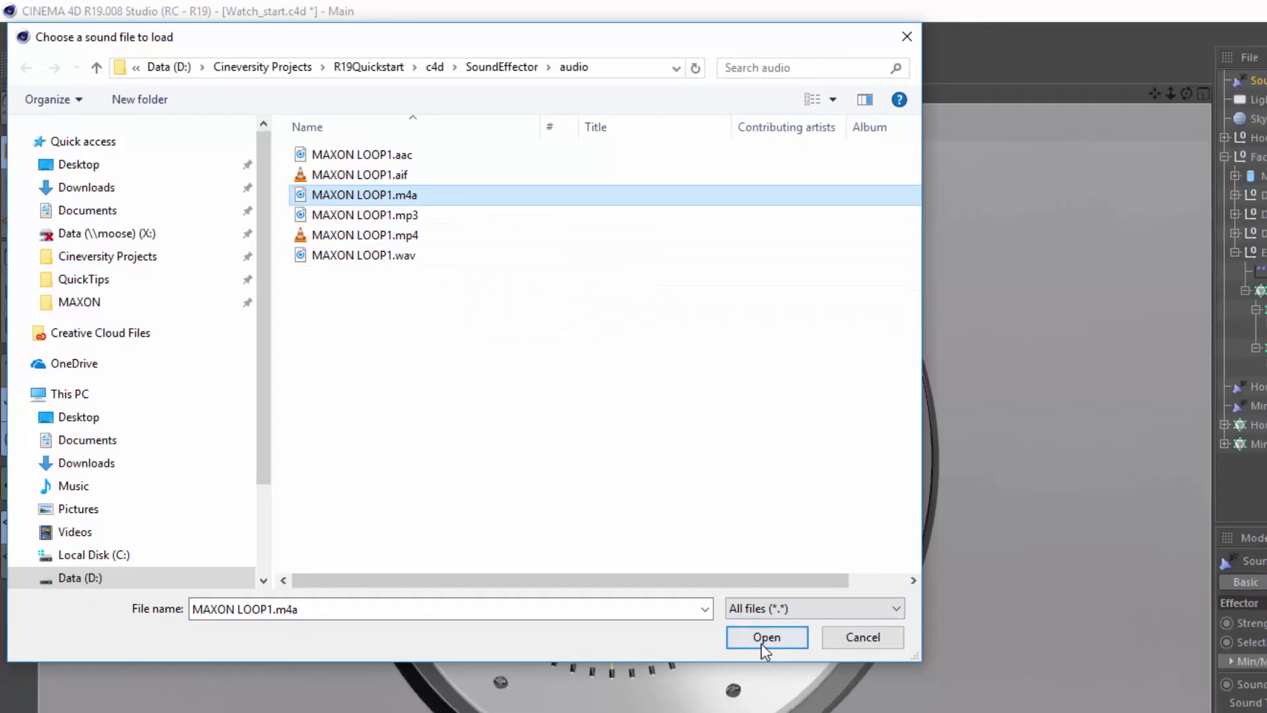
pyautogui.click(763, 640)
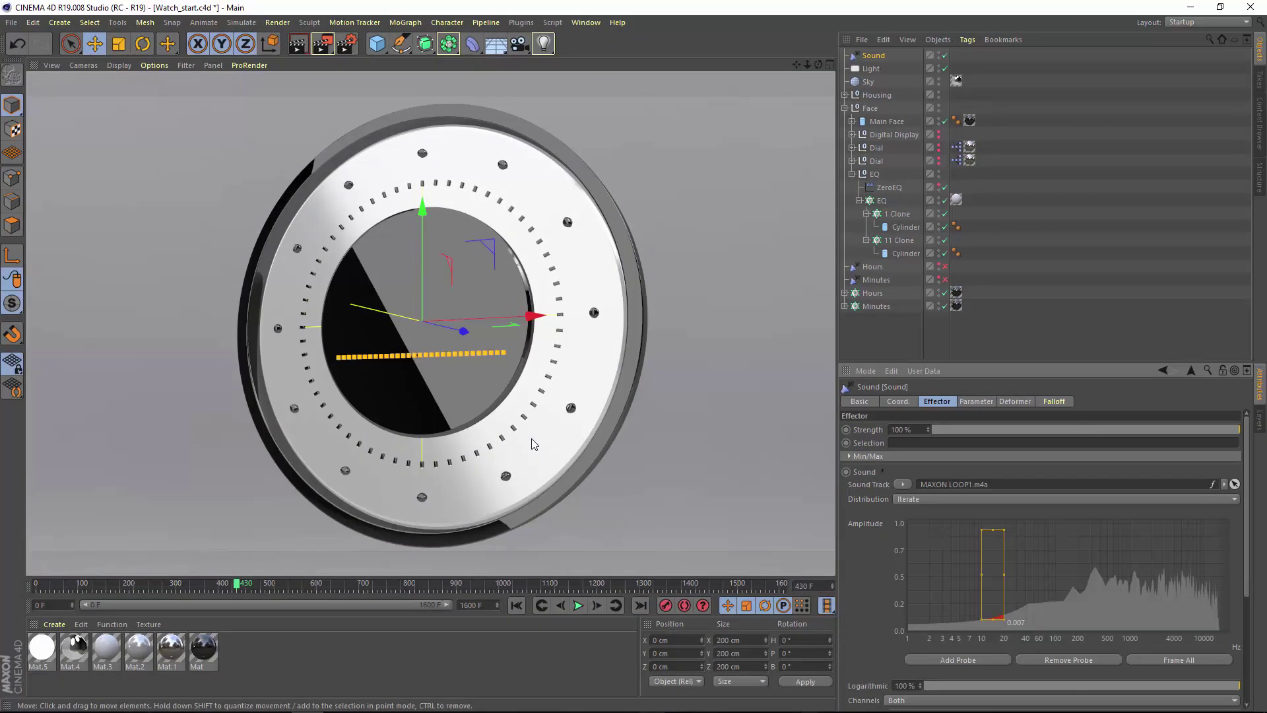
# Show the MAXON LOOP1.m4a waveform in the Timeline Dope Sheet's expanded Sound track.
pyautogui.click(586, 23)
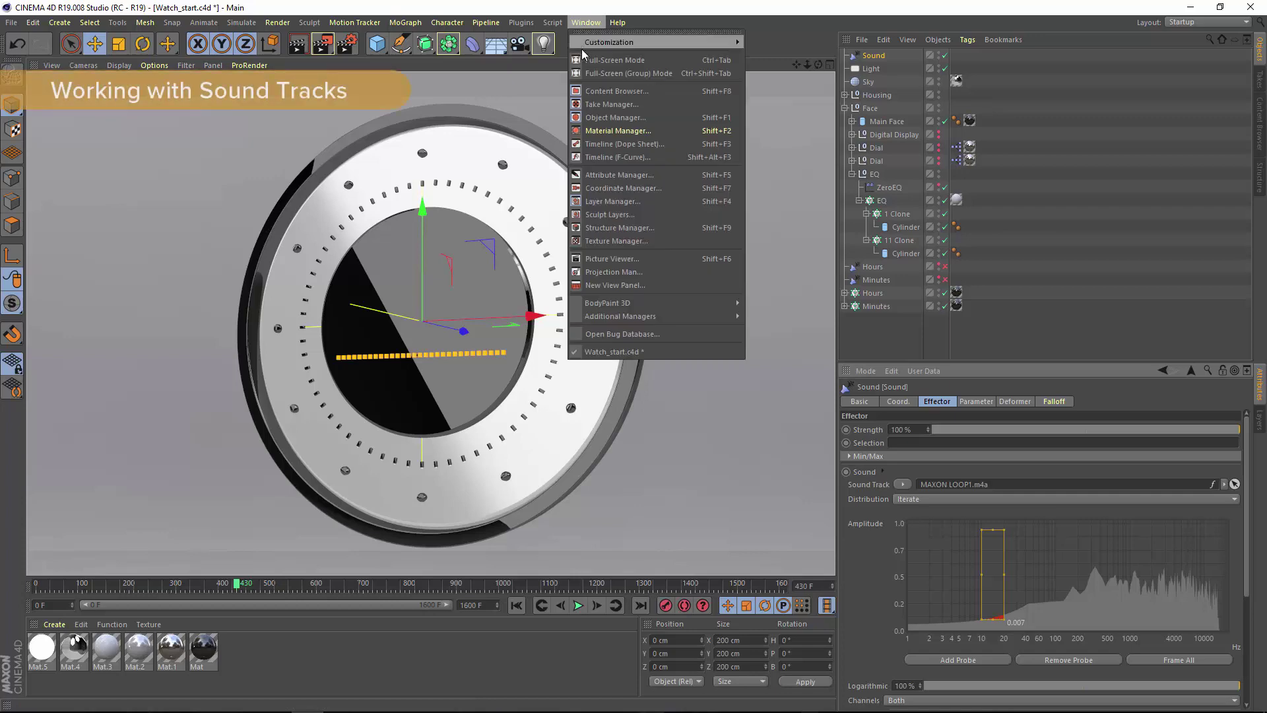
pyautogui.click(597, 144)
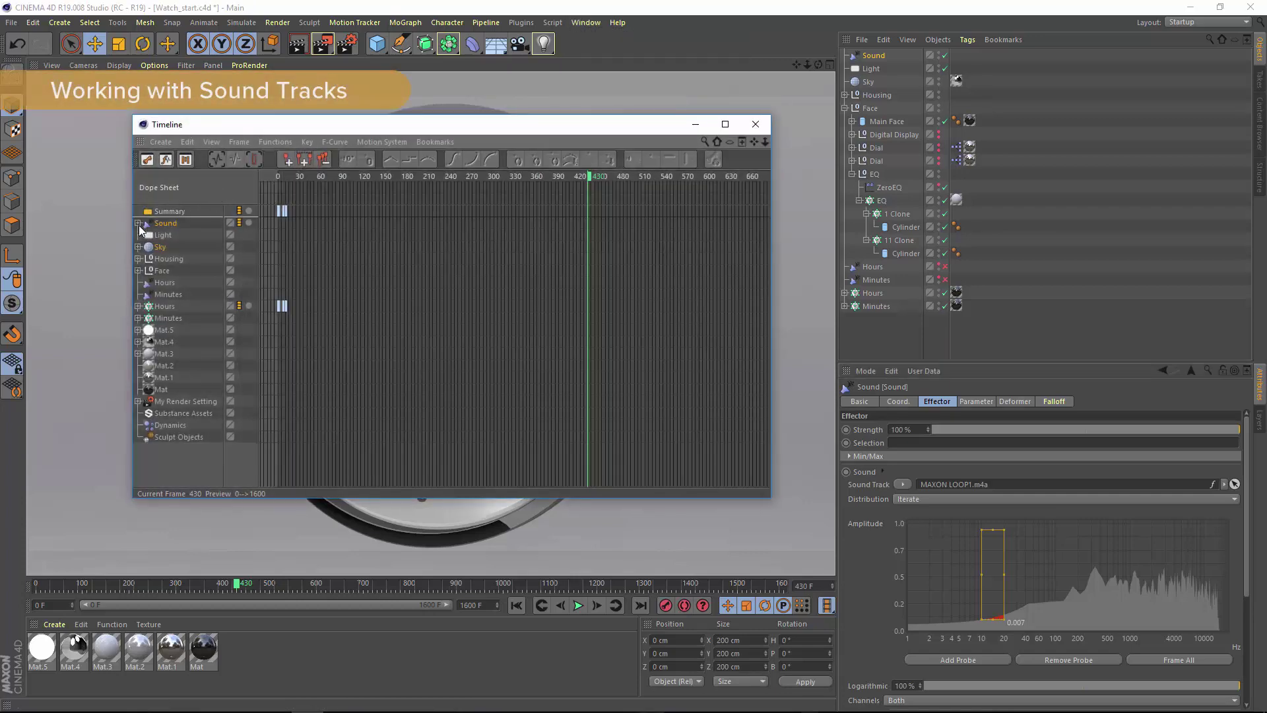
pyautogui.click(139, 223)
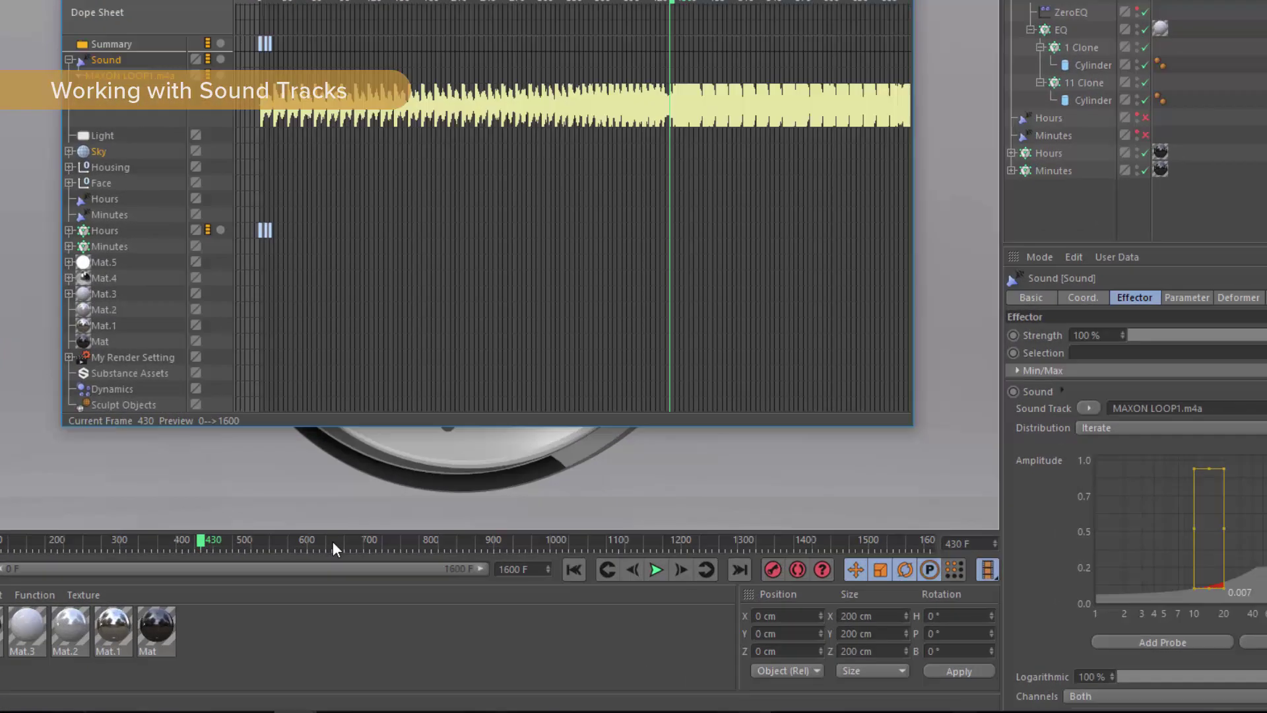
pyautogui.rightClick(330, 584)
pyautogui.moveTo(396, 691)
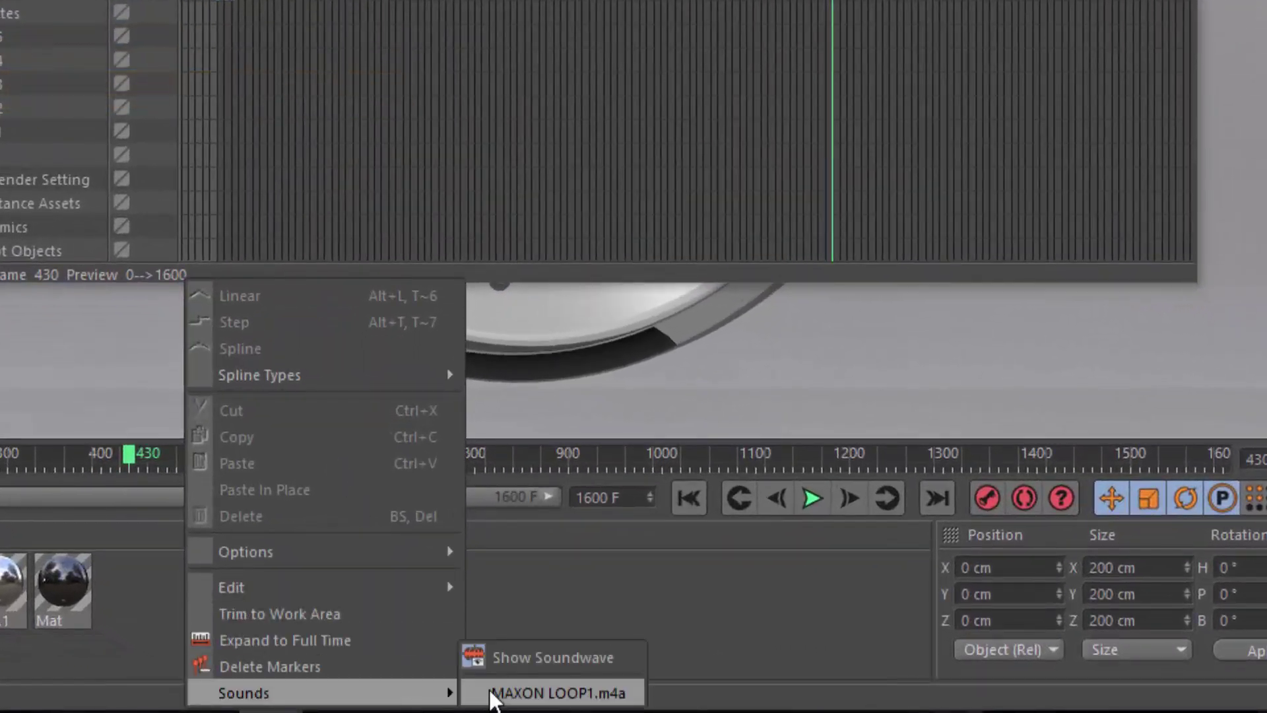
pyautogui.click(489, 688)
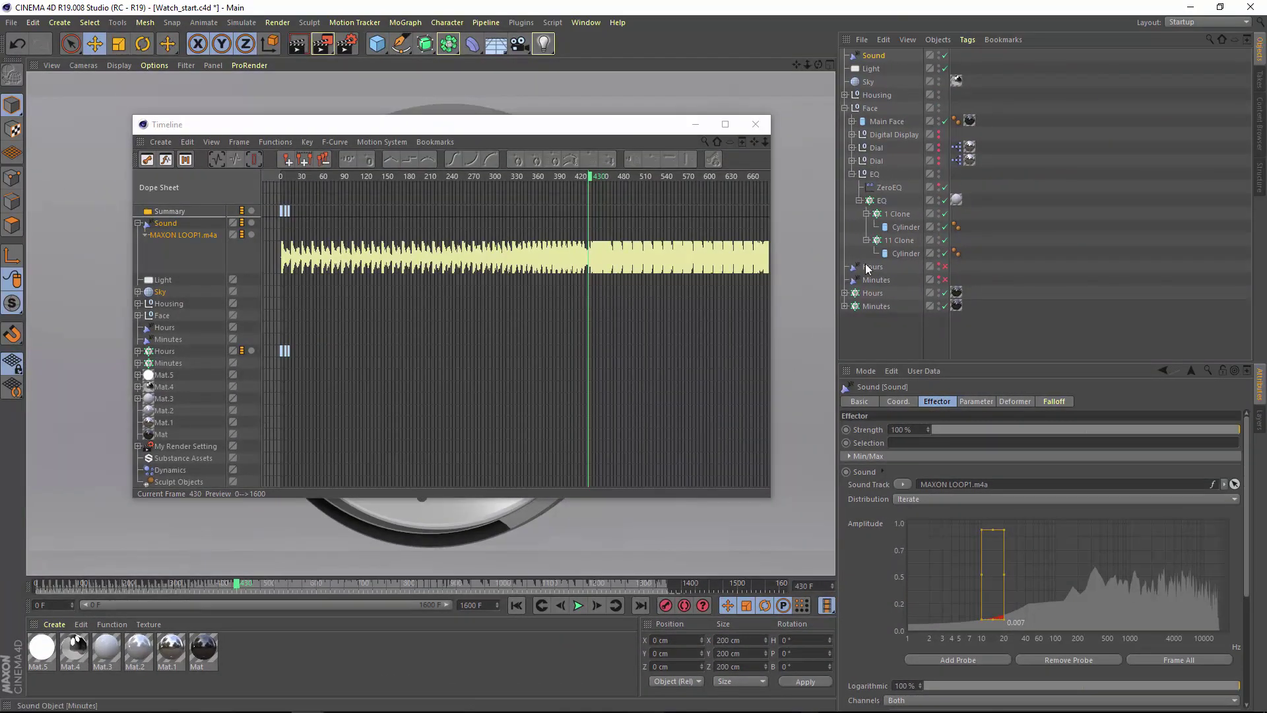
# Assign the MAXON LOOP1.m4a track to the Hours and Minutes effectors and check its properties.
pyautogui.click(873, 266)
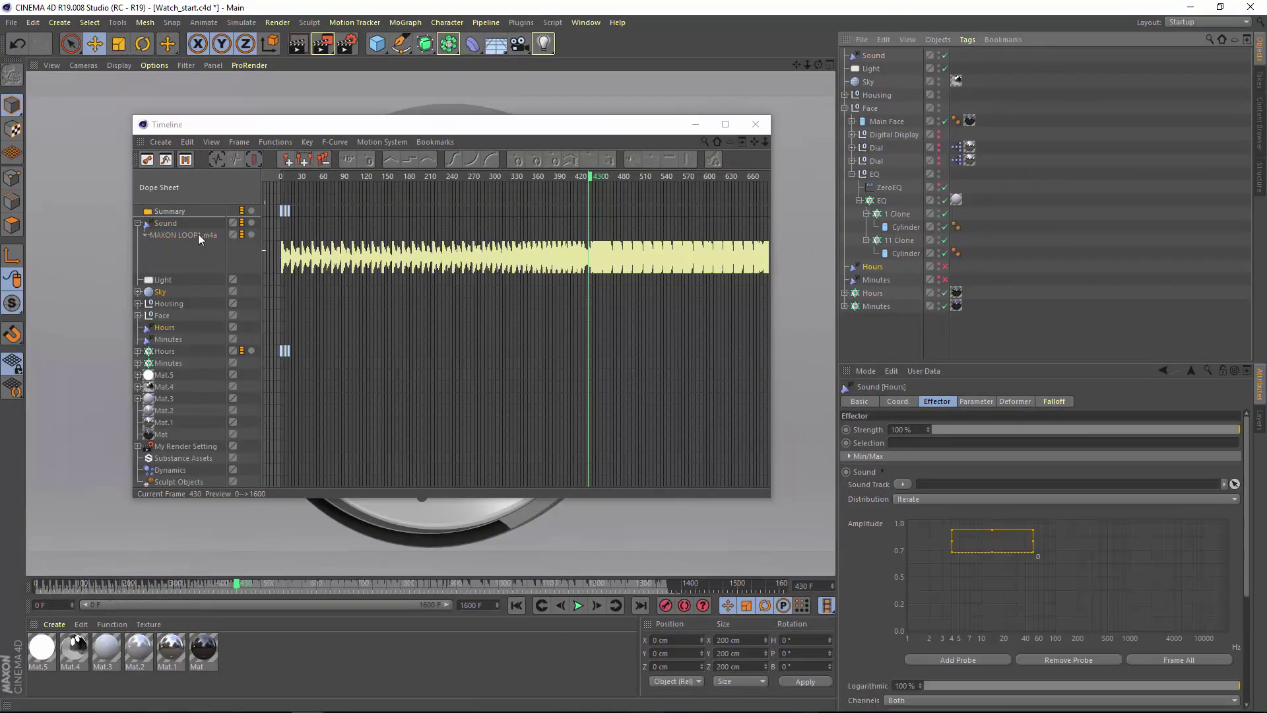
pyautogui.moveTo(198, 236); pyautogui.dragTo(970, 484)
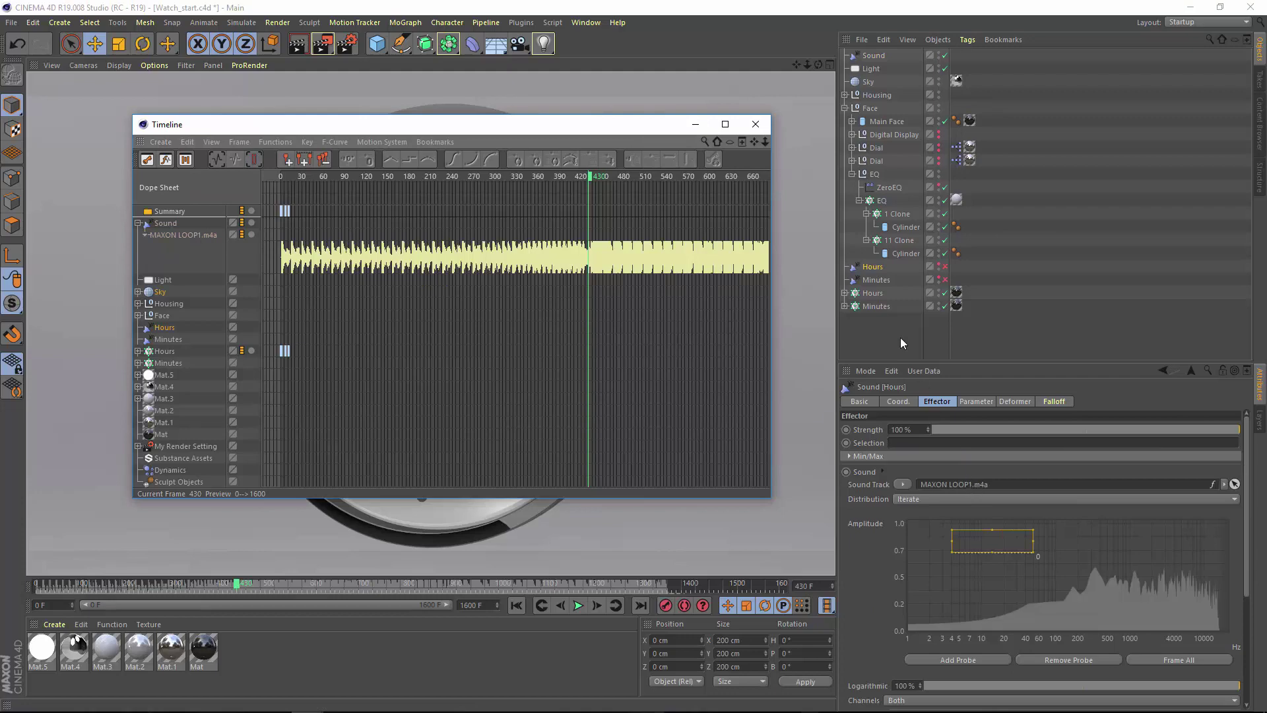
pyautogui.click(878, 280)
pyautogui.moveTo(192, 235); pyautogui.dragTo(1035, 488)
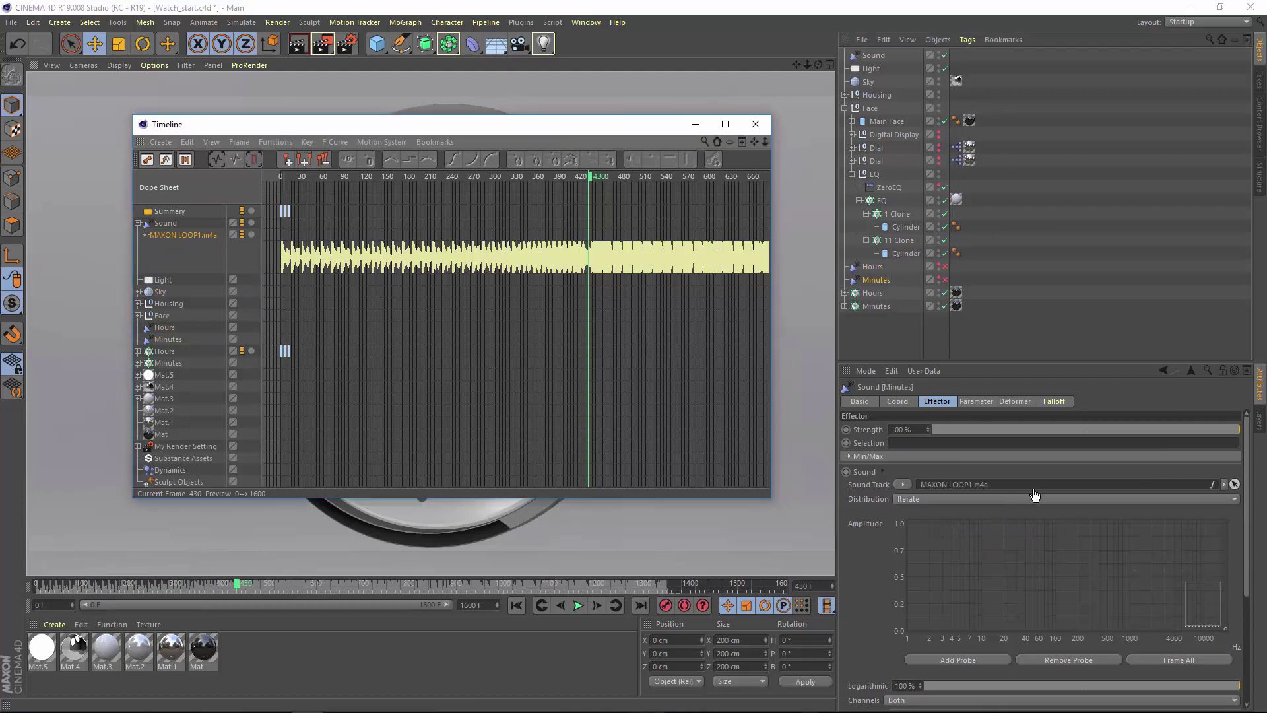
pyautogui.click(218, 248)
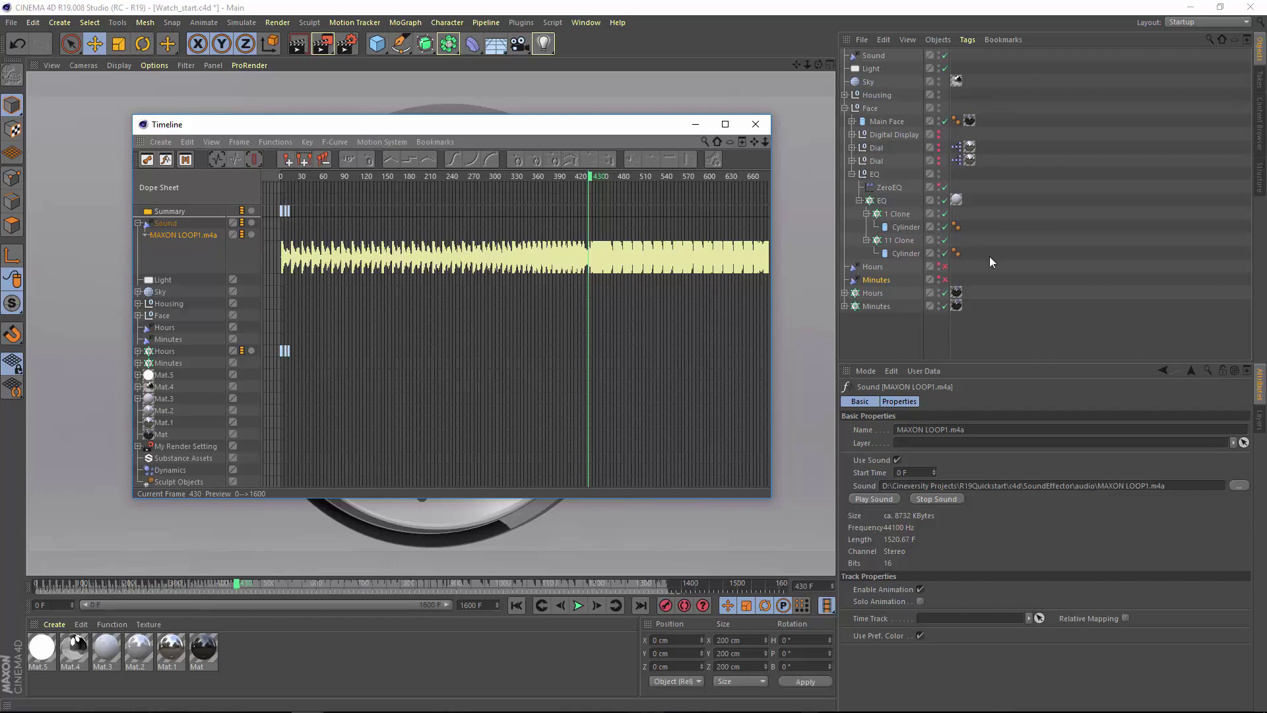
# Set the Render Settings save format to MP4 and close the window.
pyautogui.hotkey('ctrl', 'b')
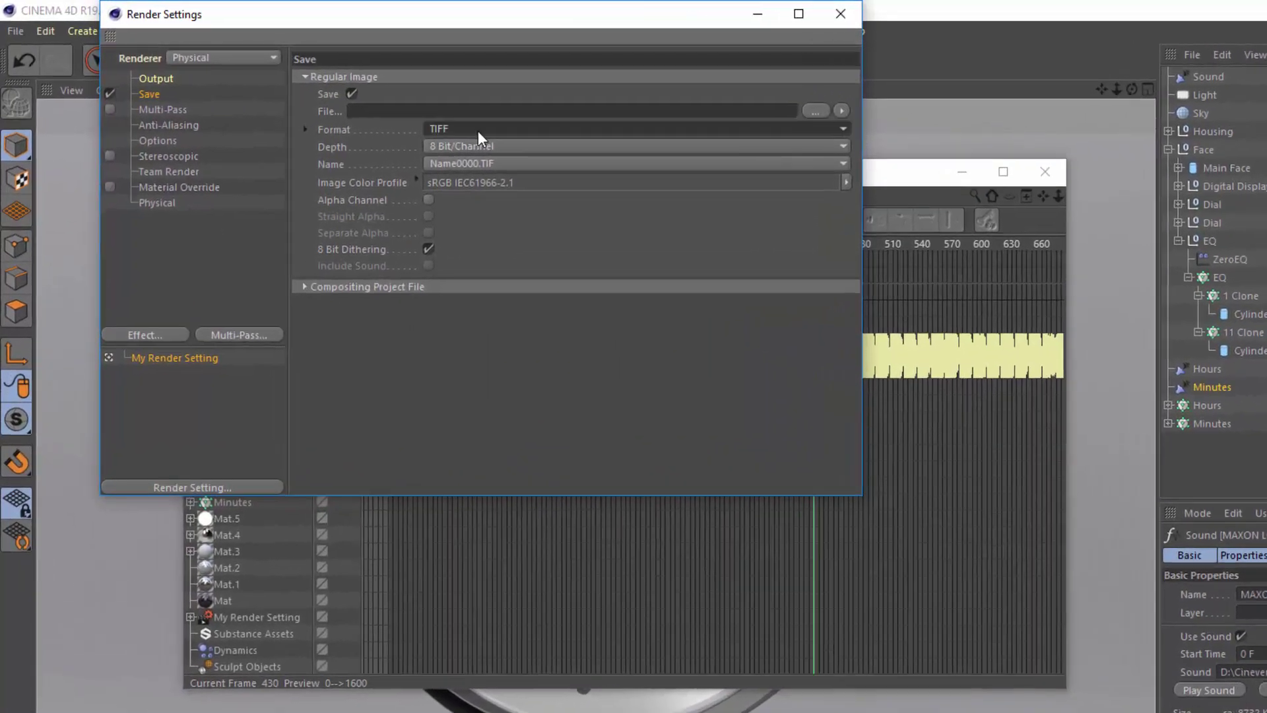
pyautogui.click(478, 131)
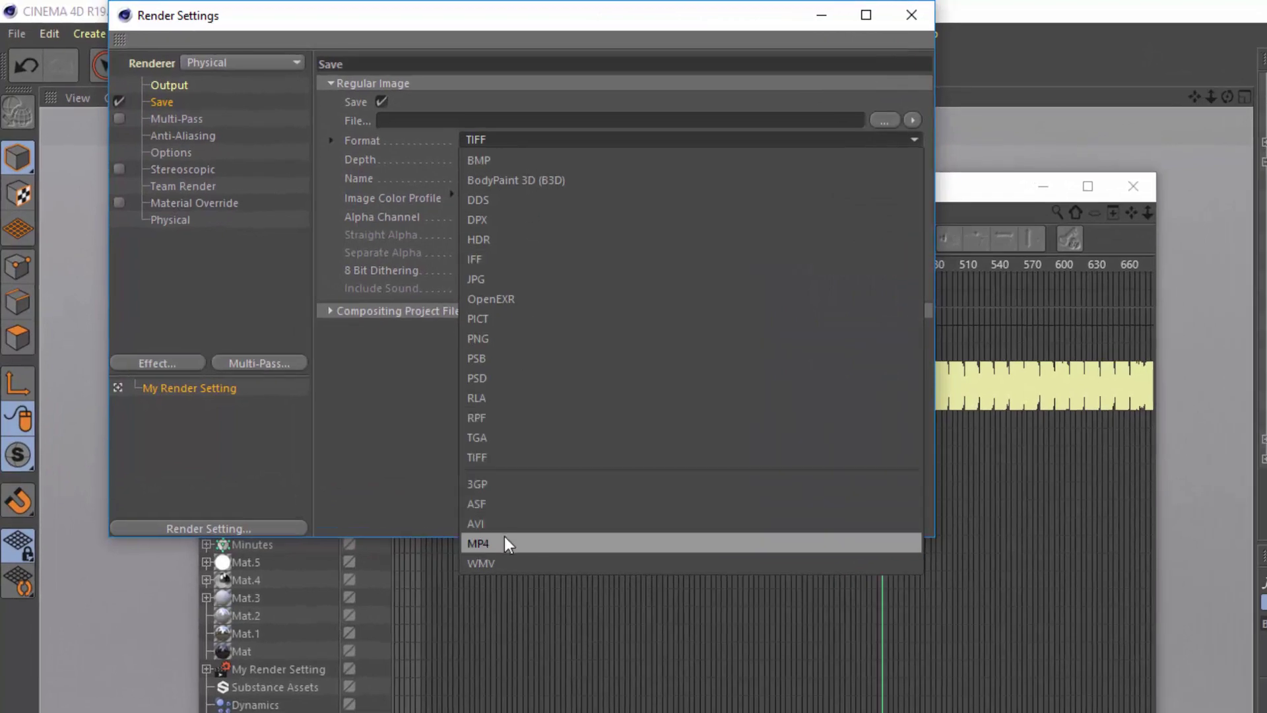
pyautogui.click(507, 543)
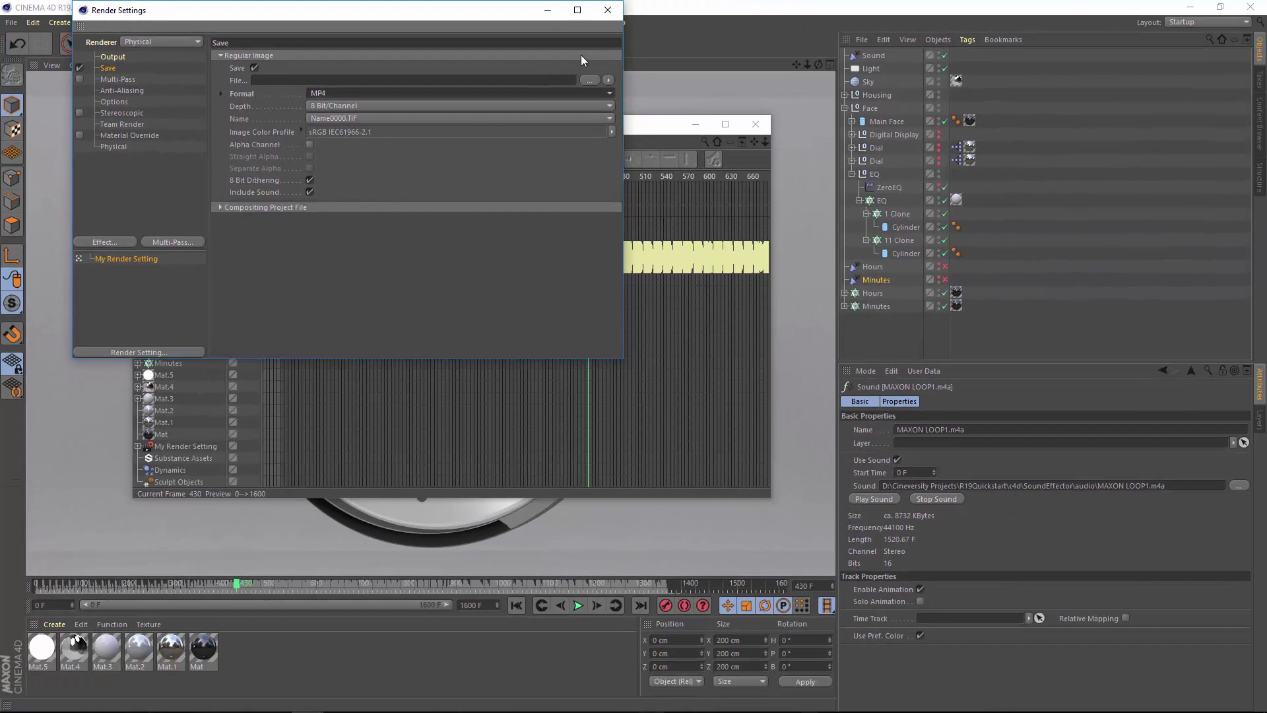
pyautogui.click(608, 10)
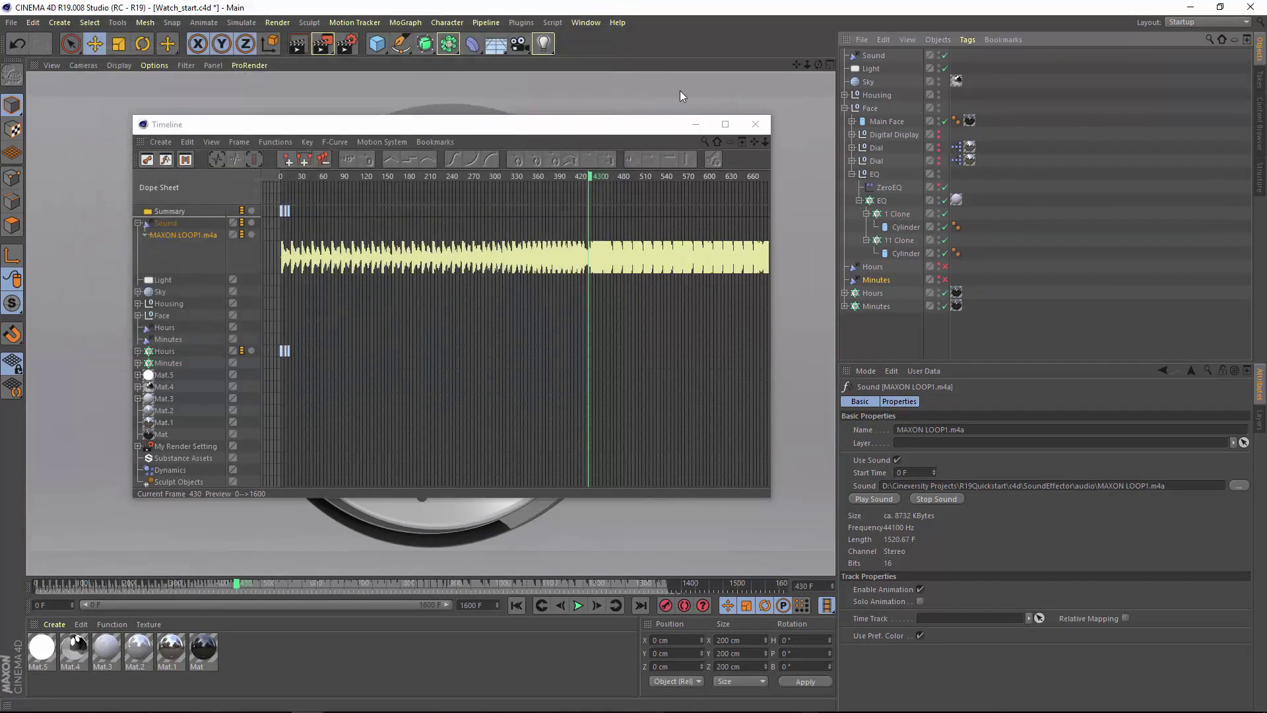
# Close the Timeline and enlarge the Sound effector's settings panel.
pyautogui.click(755, 124)
pyautogui.click(874, 56)
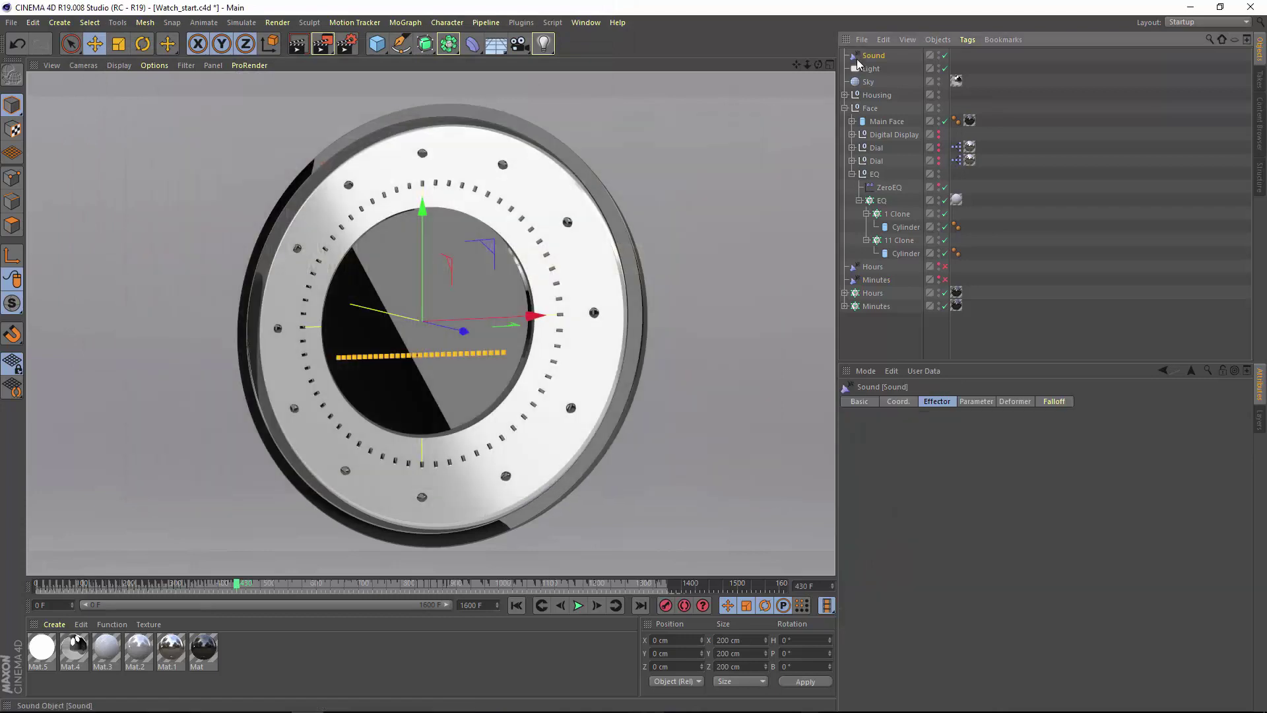
pyautogui.click(862, 367)
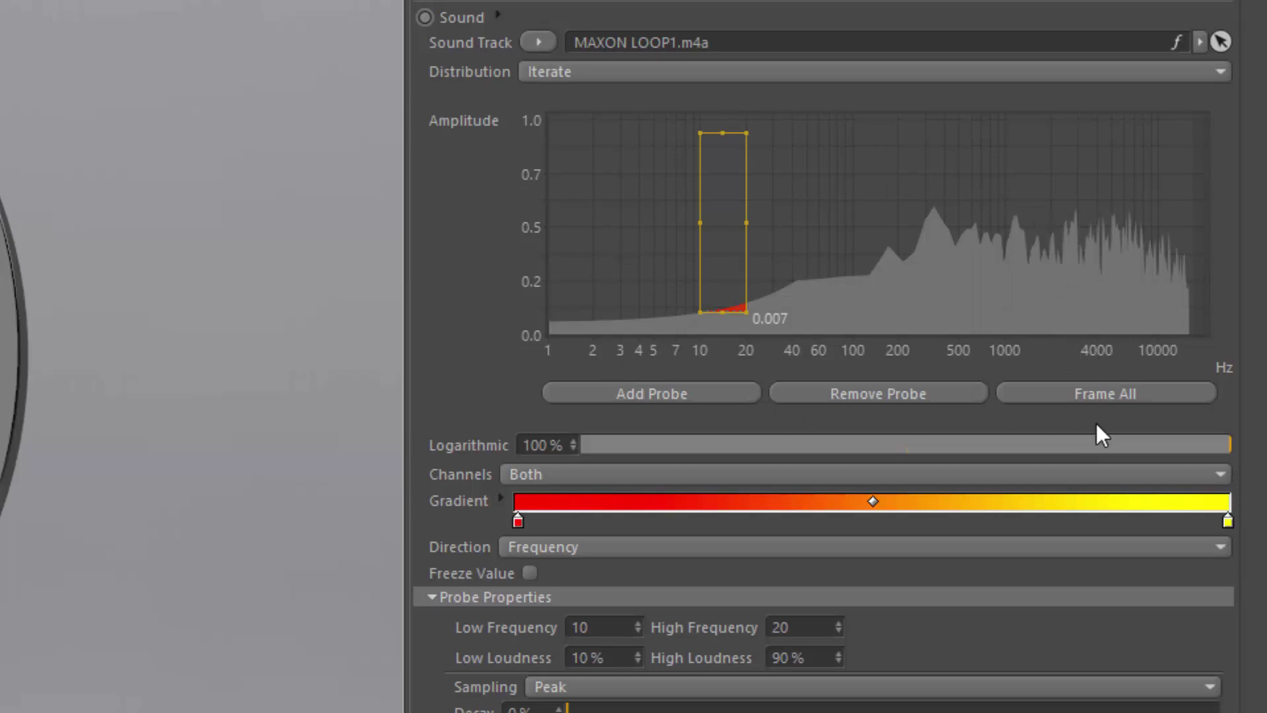
# Rescale the frequency axis and zoom the amplitude graph onto the 10–20 Hz probe.
pyautogui.moveTo(1222, 441); pyautogui.dragTo(564, 430)
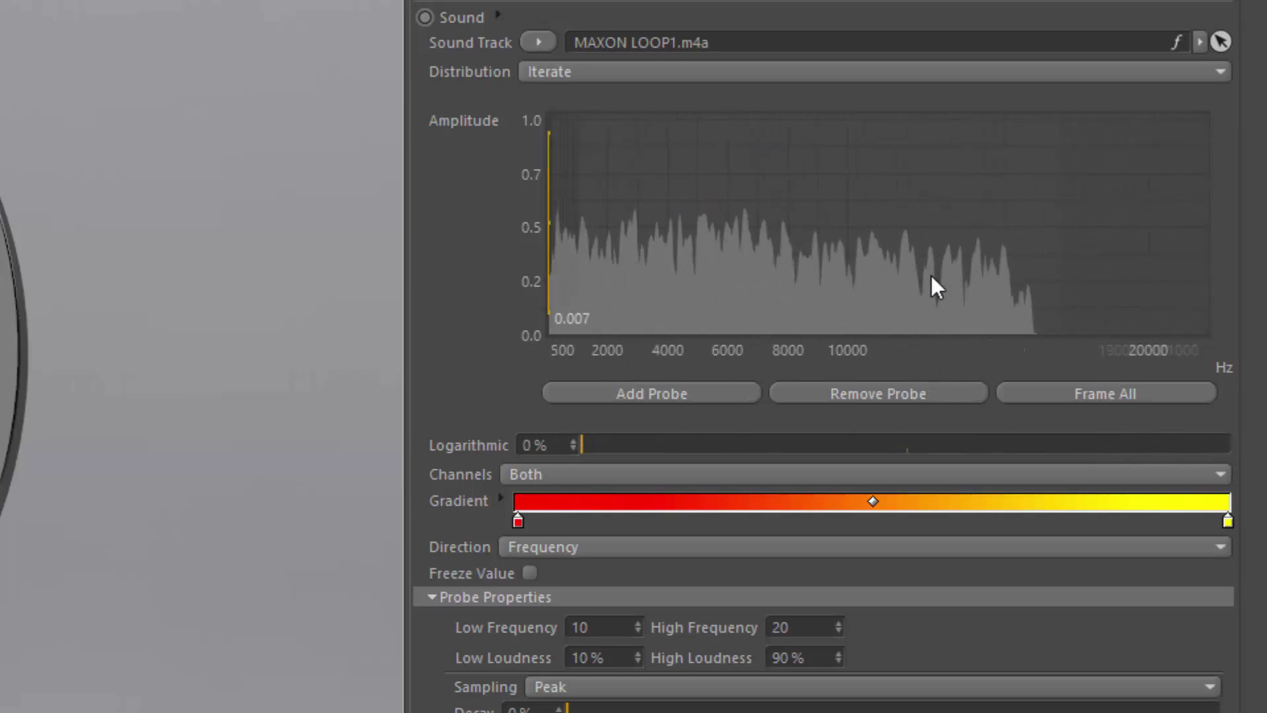
pyautogui.moveTo(665, 437); pyautogui.dragTo(911, 456)
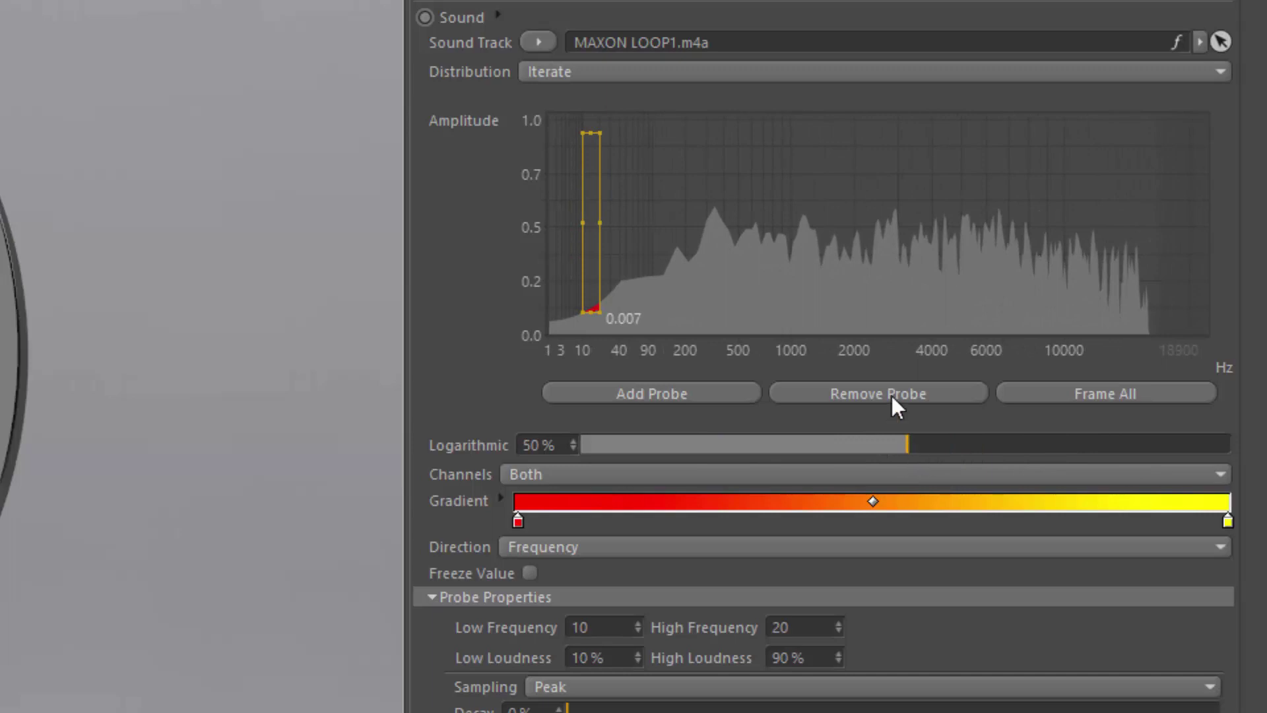
pyautogui.scroll(4, 810, 270)
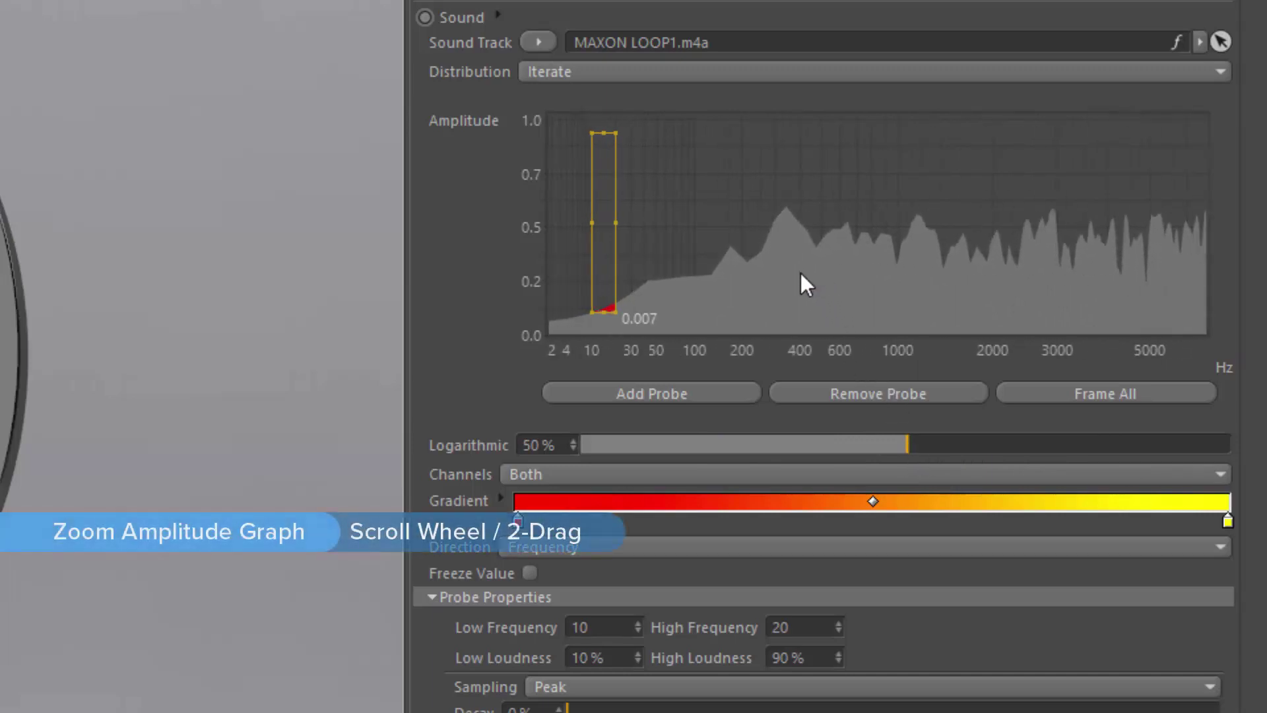
pyautogui.moveTo(799, 262); pyautogui.dragTo(1178, 334)
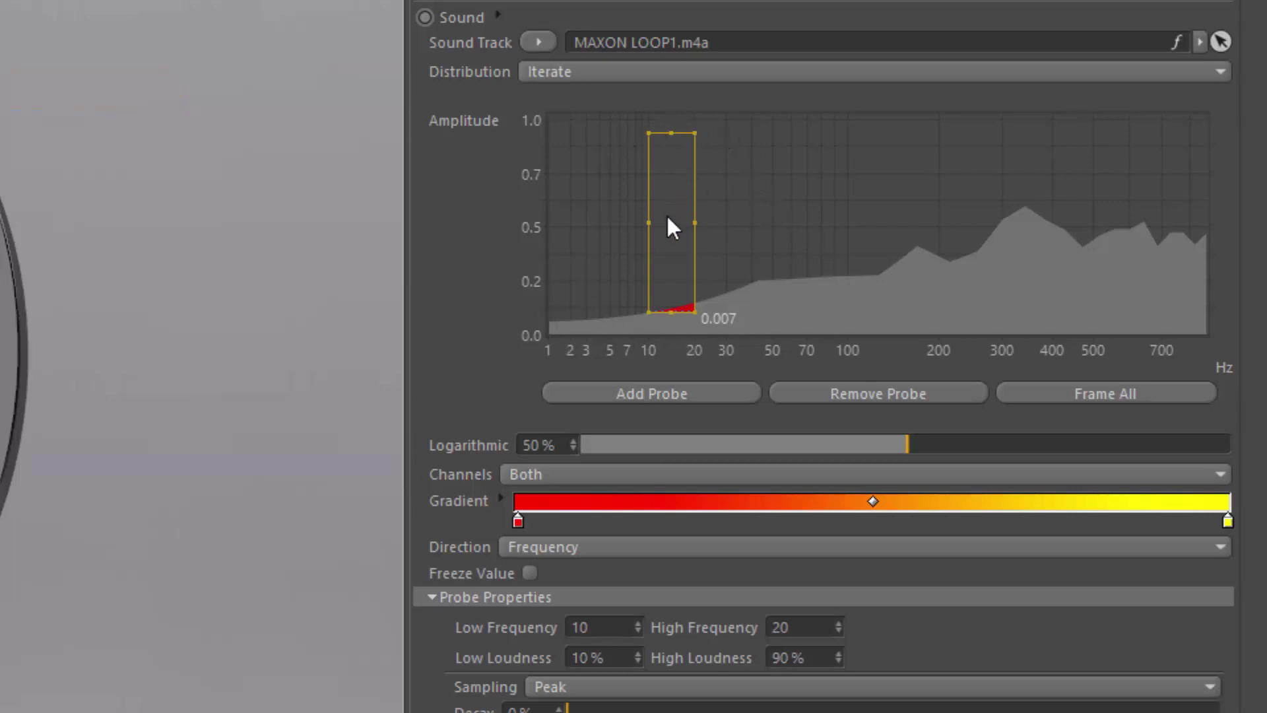
# Place the probe at 38–49 Hz with low loudness near 66% and play the animation.
pyautogui.moveTo(668, 218); pyautogui.dragTo(749, 215)
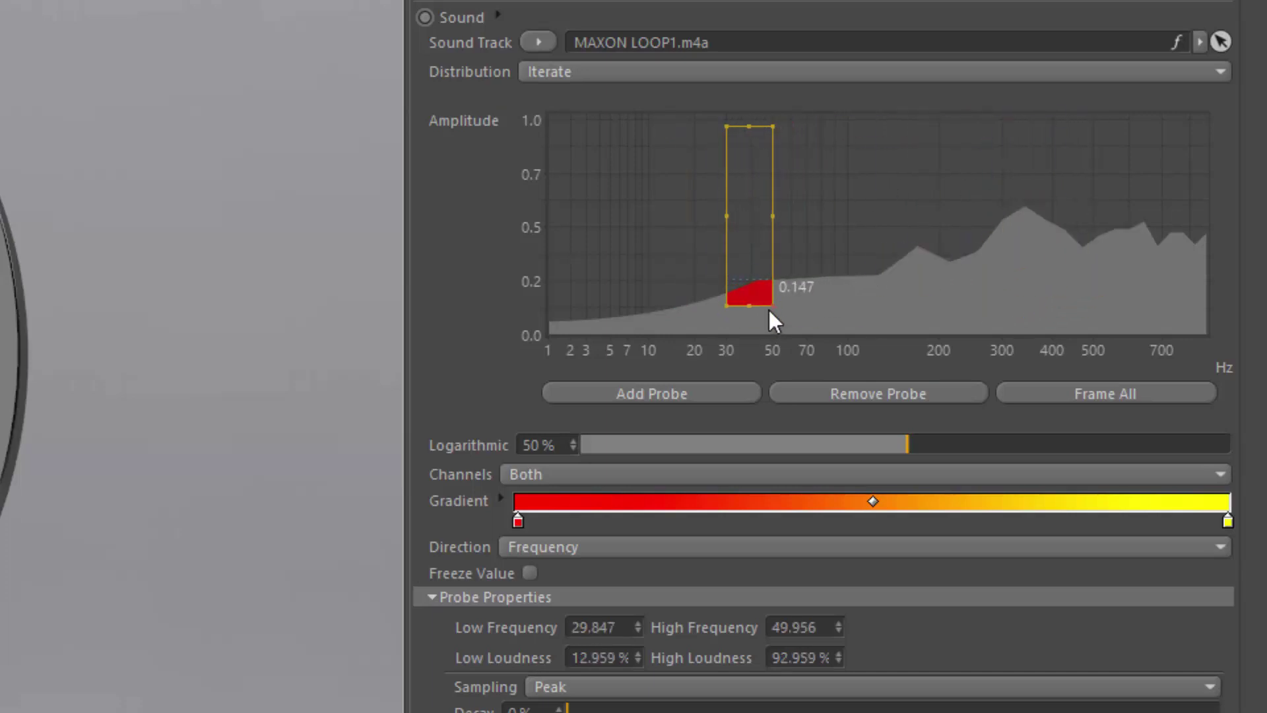
pyautogui.moveTo(770, 311); pyautogui.dragTo(768, 205)
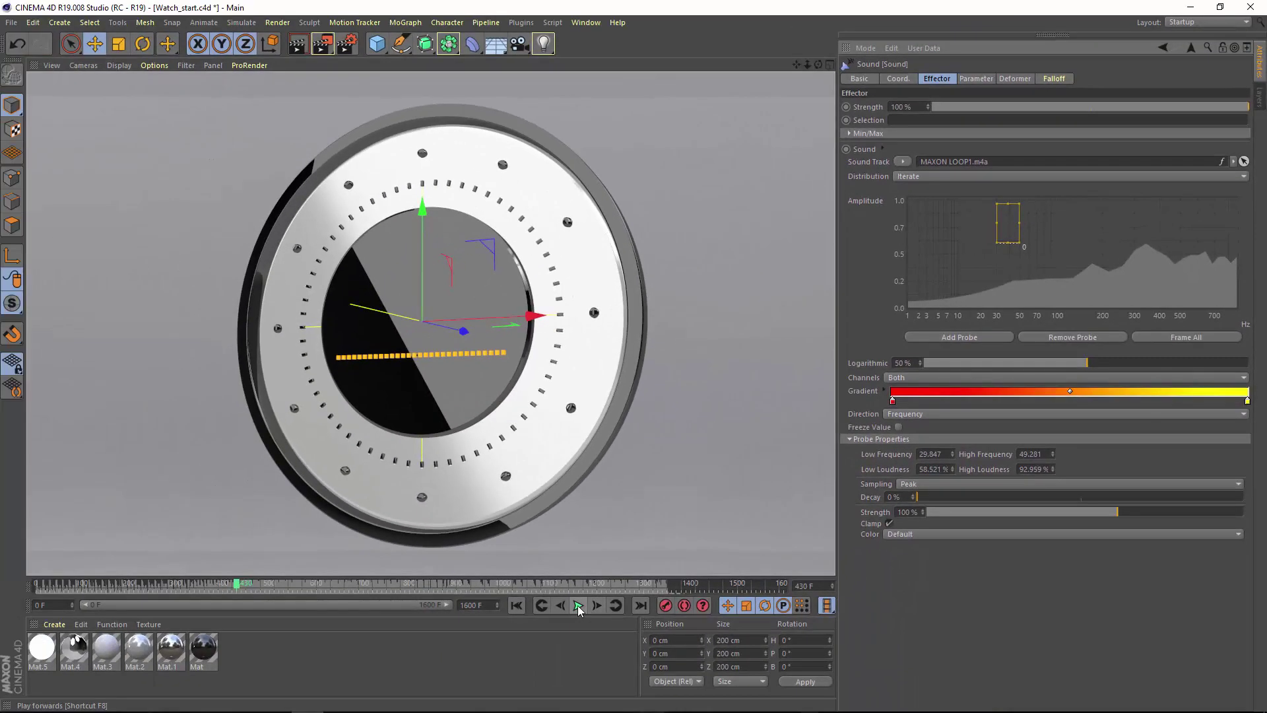
pyautogui.click(579, 605)
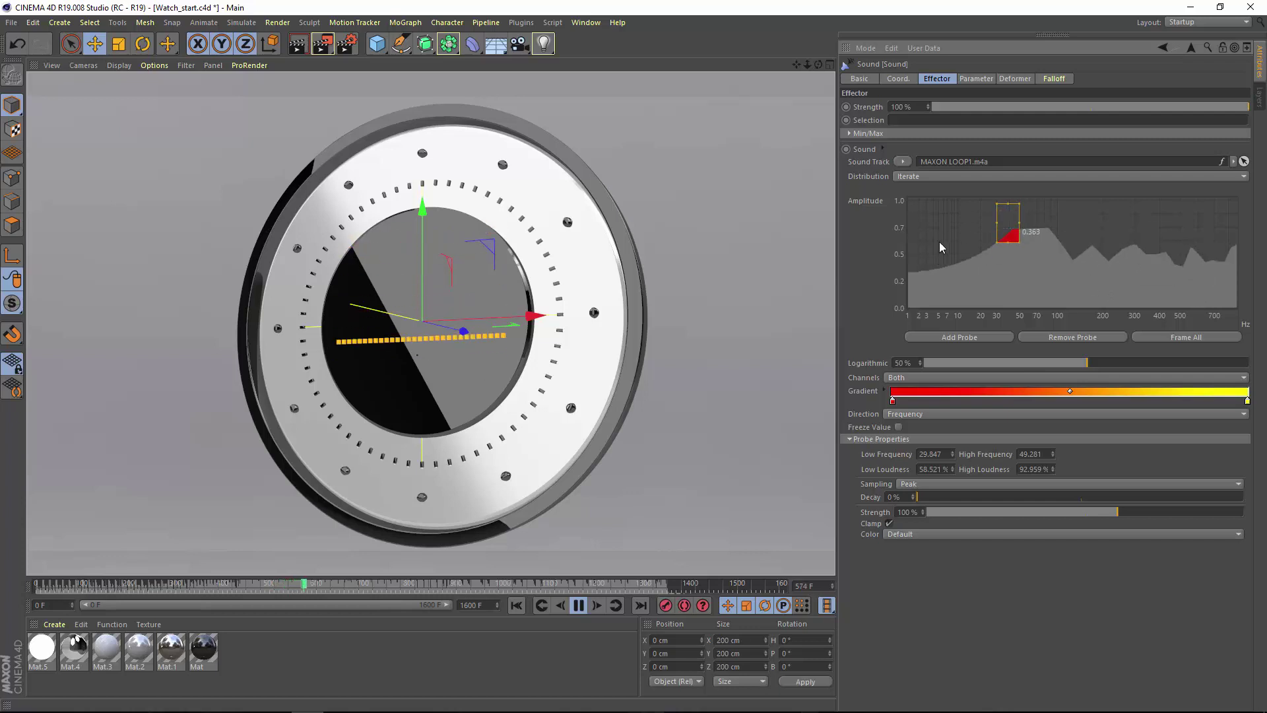
pyautogui.click(1004, 235)
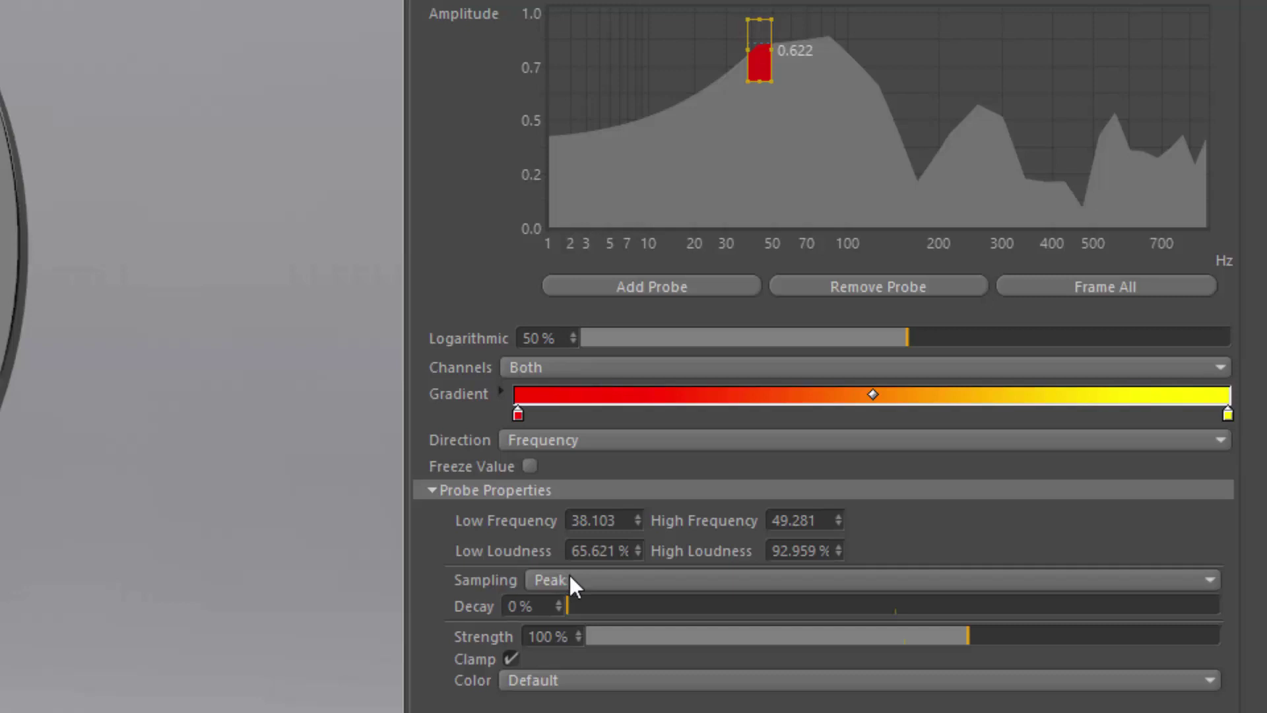
# Switch probe sampling to Step and stretch it from 38 Hz to 16576 Hz at full loudness.
pyautogui.click(569, 579)
pyautogui.click(581, 630)
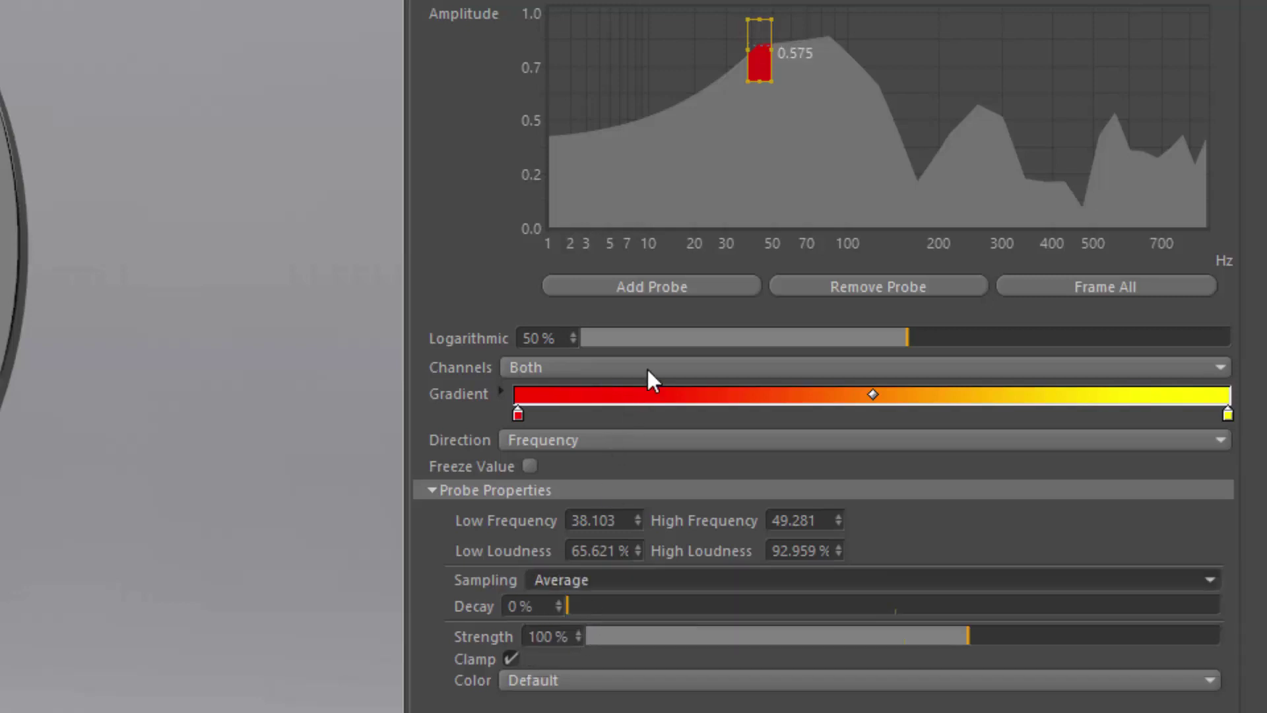
pyautogui.click(722, 579)
pyautogui.click(709, 653)
pyautogui.moveTo(771, 81); pyautogui.dragTo(1110, 245)
pyautogui.click(1084, 295)
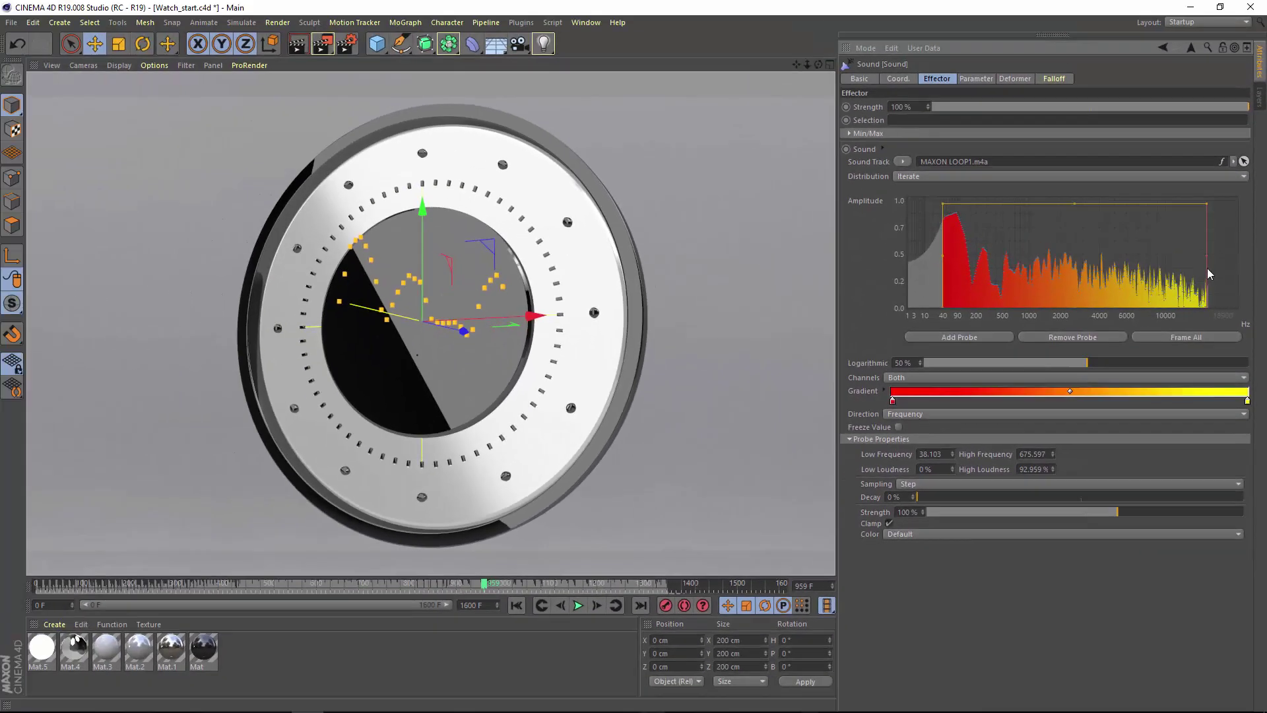
pyautogui.moveTo(1207, 269); pyautogui.dragTo(1211, 269)
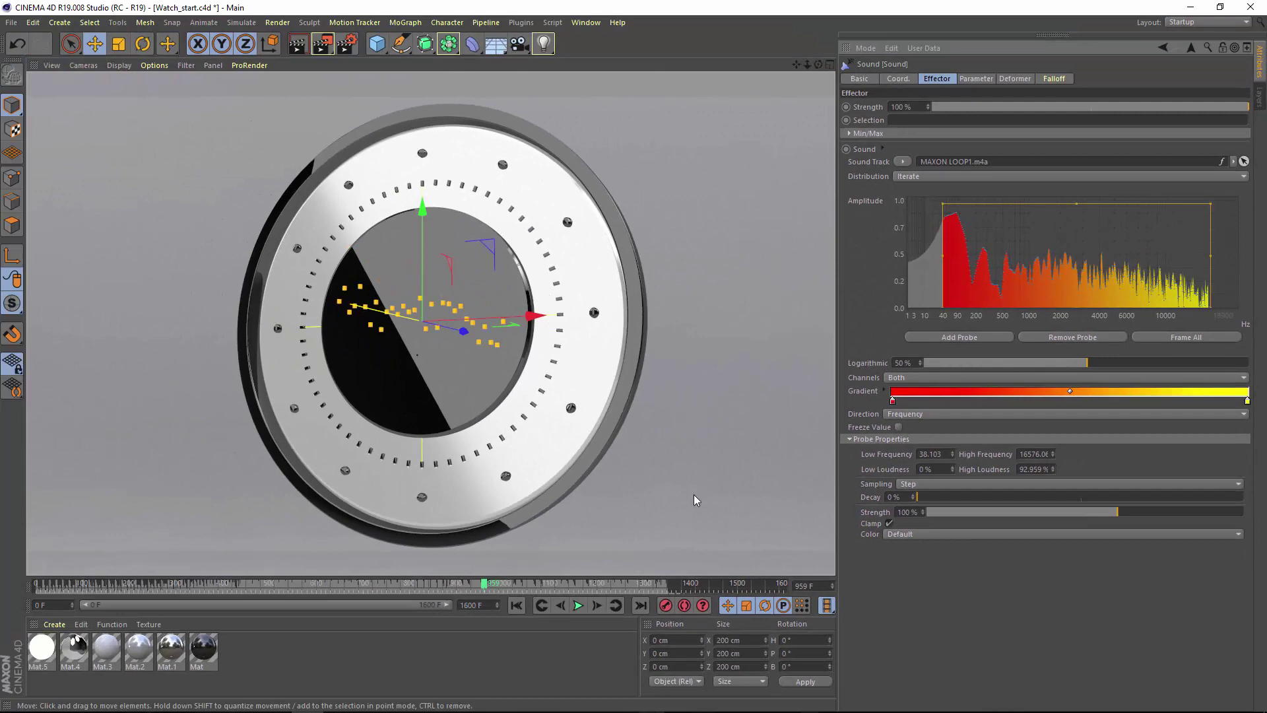
# Turn off Position in the Sound effector's parameters and set Modify Clone to 100%.
pyautogui.click(578, 606)
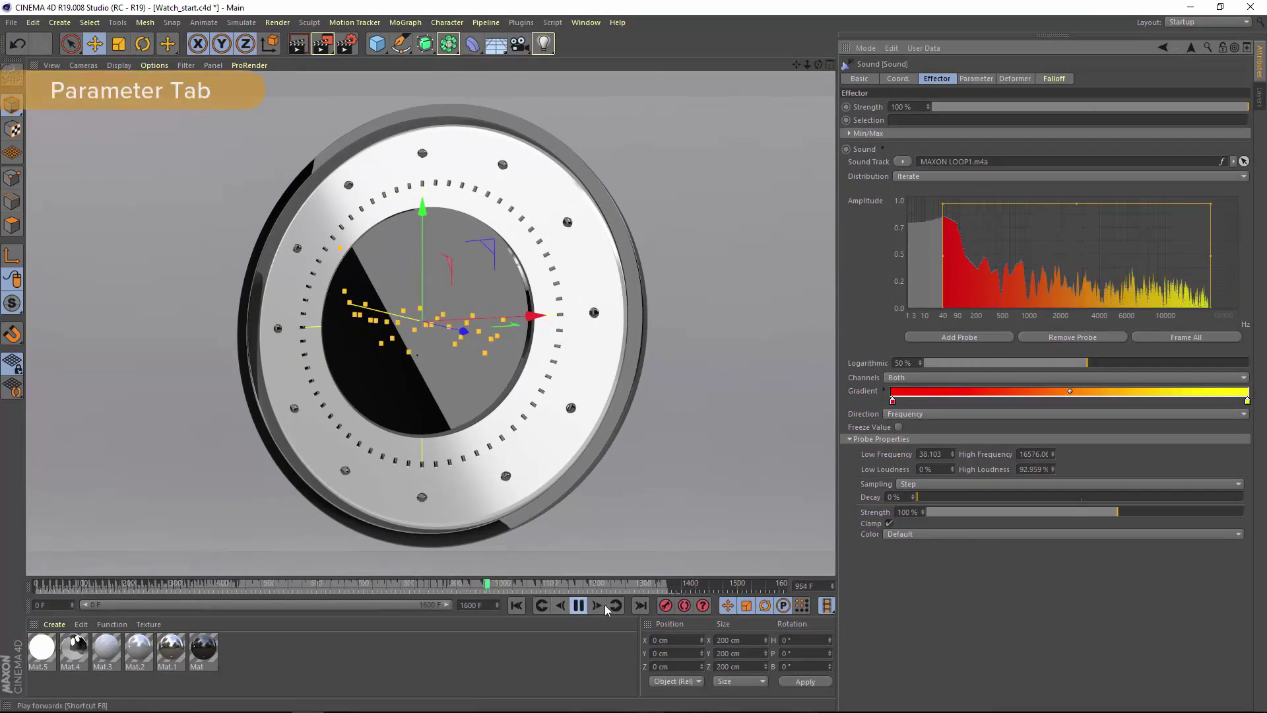
pyautogui.click(980, 79)
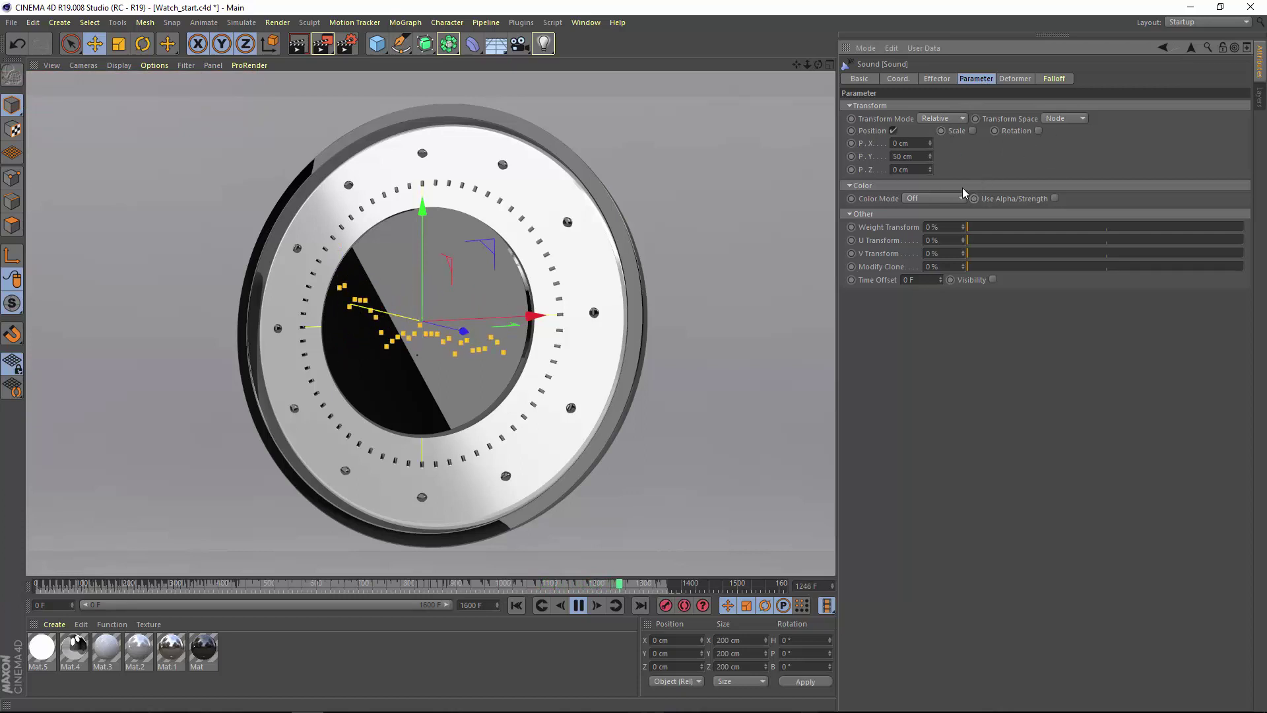
pyautogui.click(894, 130)
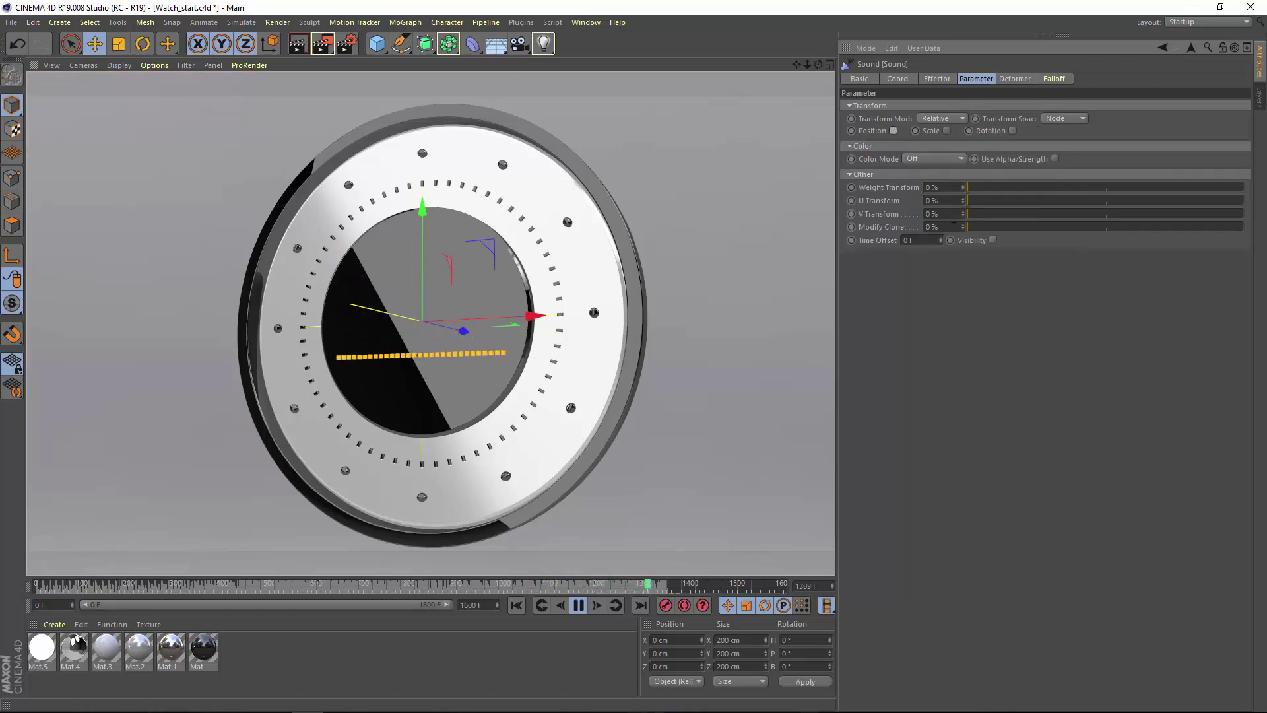
pyautogui.moveTo(975, 231); pyautogui.dragTo(1245, 248)
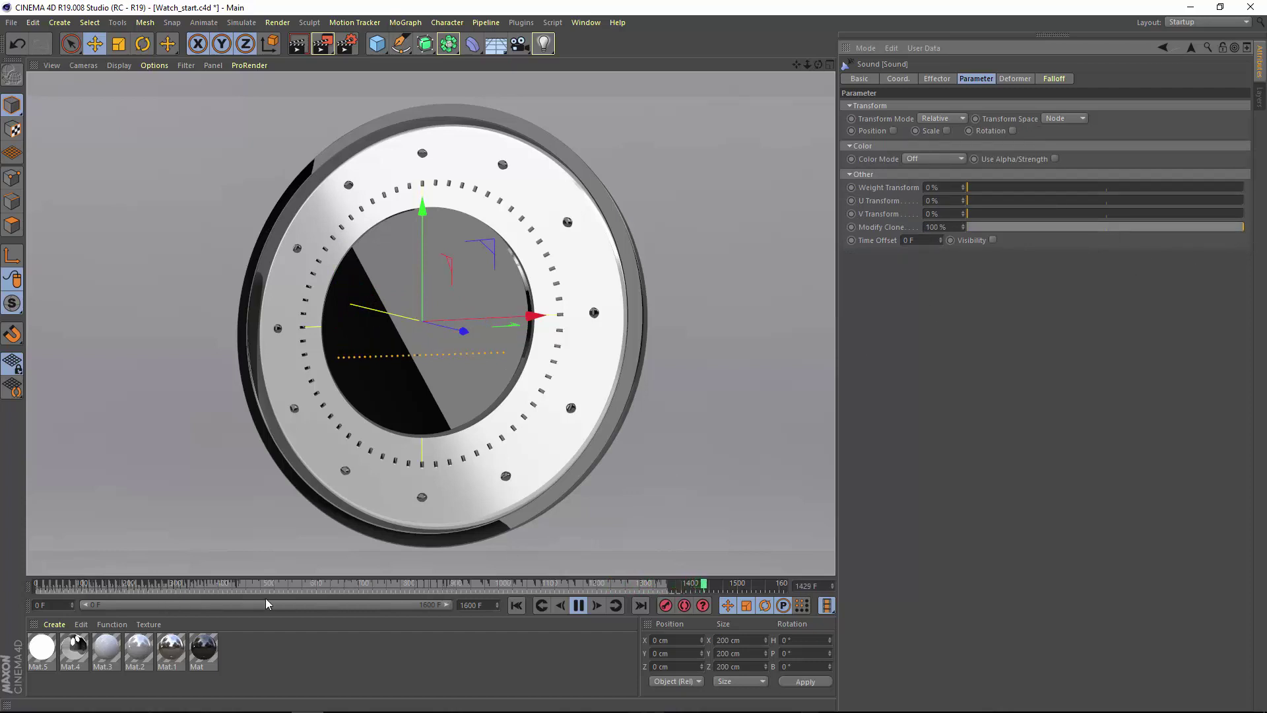
# Stop playback, expand the Objects manager and select the 11 Clone cloner.
pyautogui.click(578, 606)
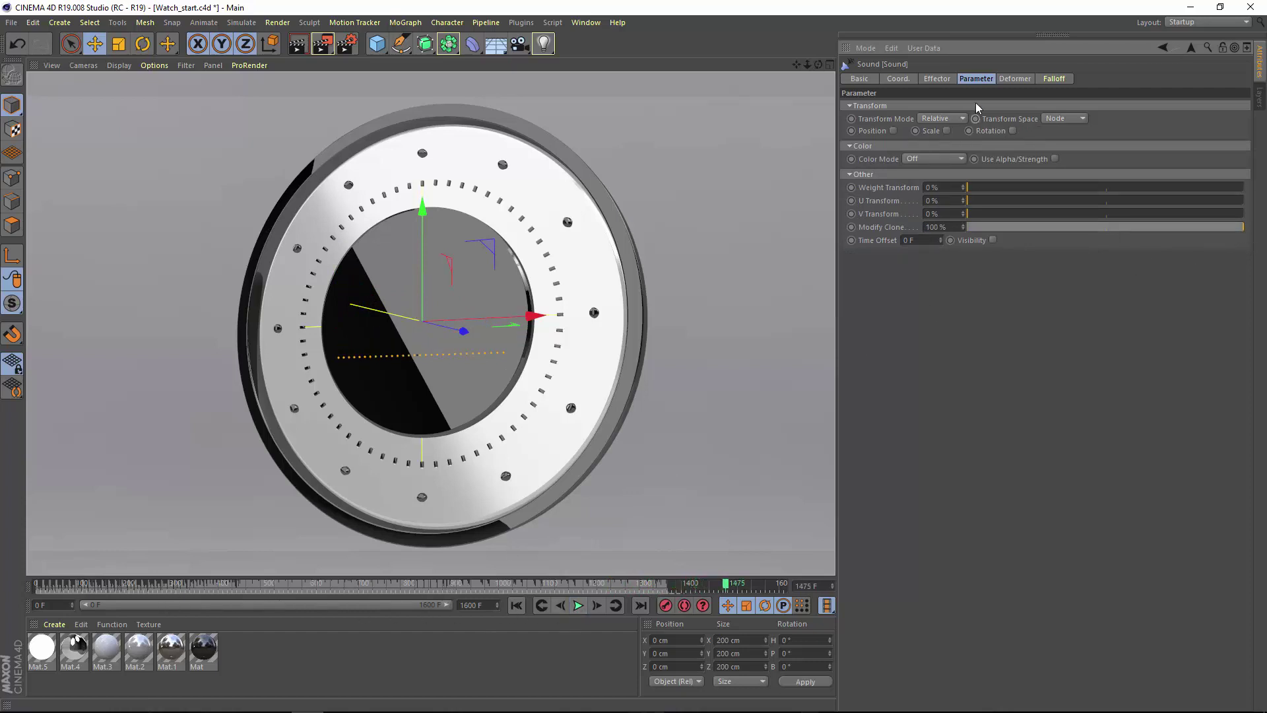
pyautogui.click(1012, 43)
pyautogui.press('F8')
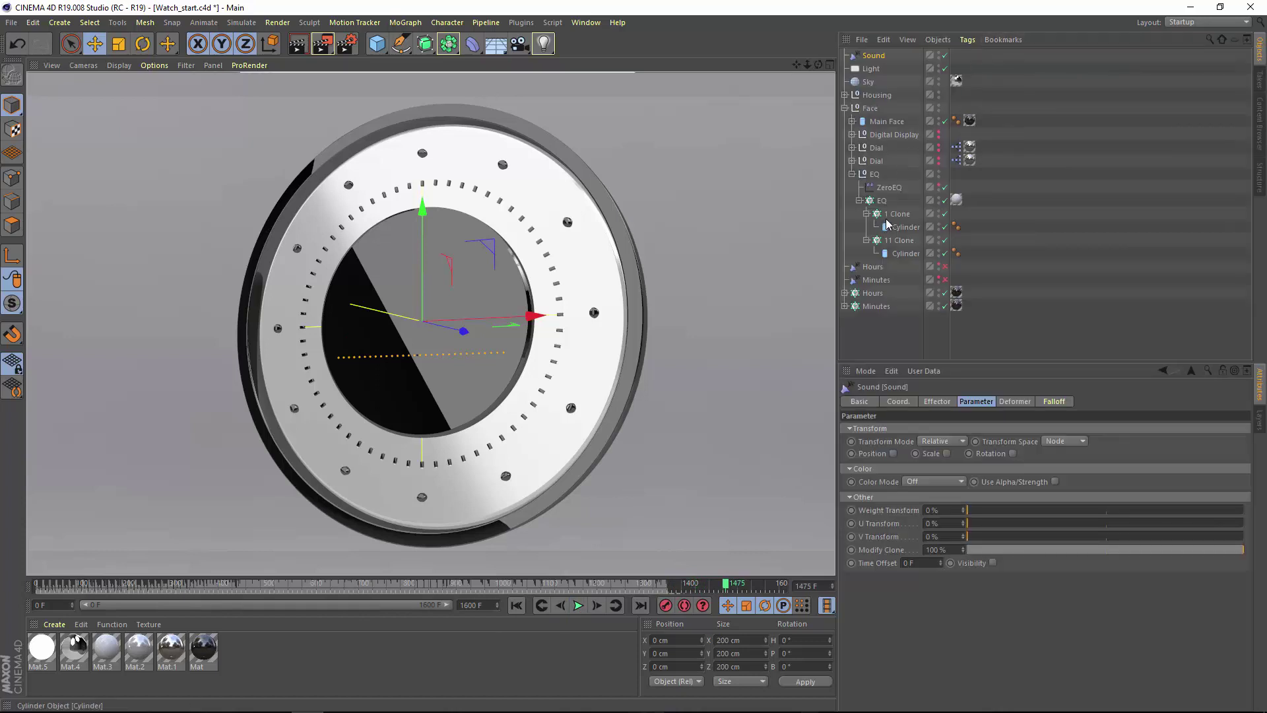
pyautogui.click(883, 201)
pyautogui.click(897, 240)
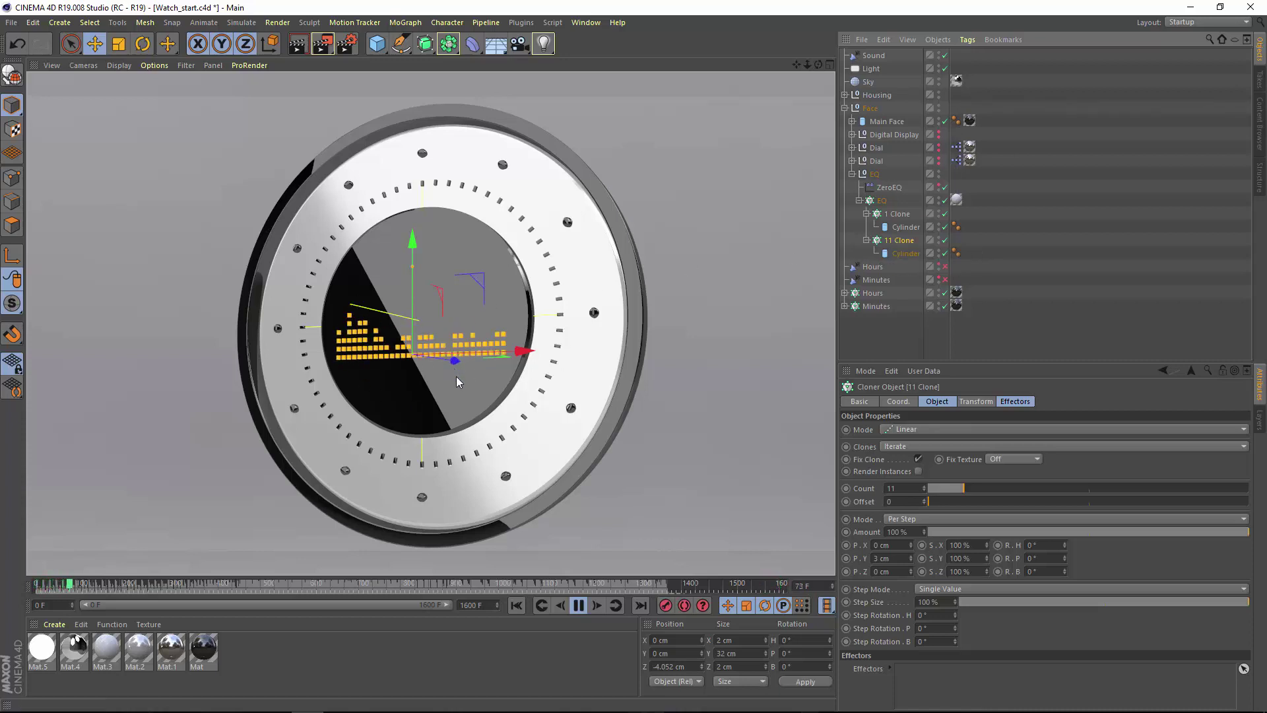
# Set the Sound effector's Color Mode to On.
pyautogui.click(870, 56)
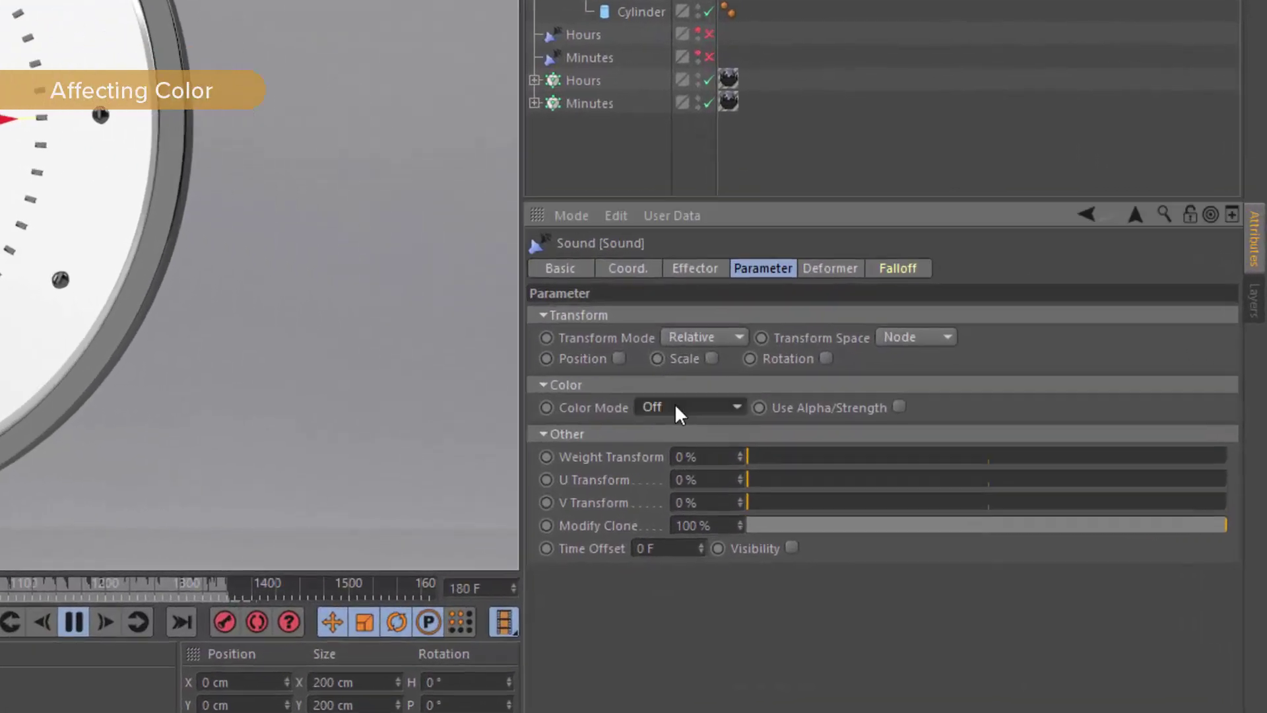
pyautogui.click(930, 481)
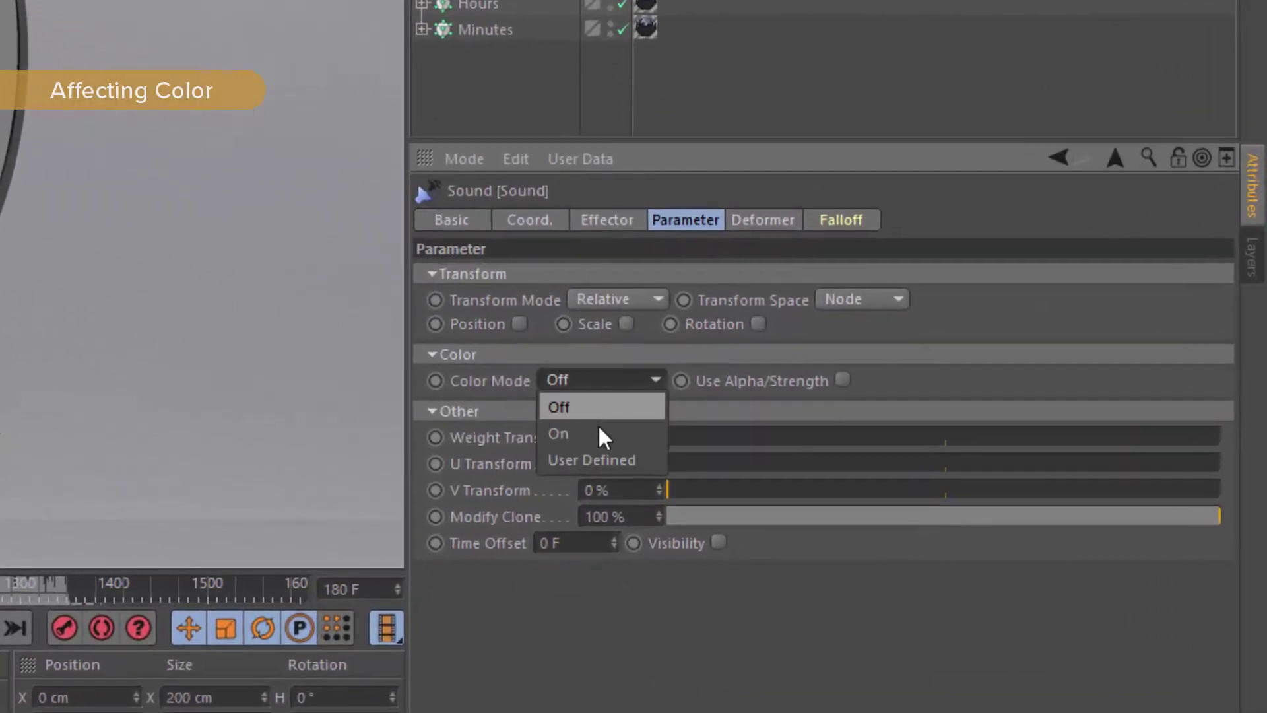
pyautogui.click(932, 506)
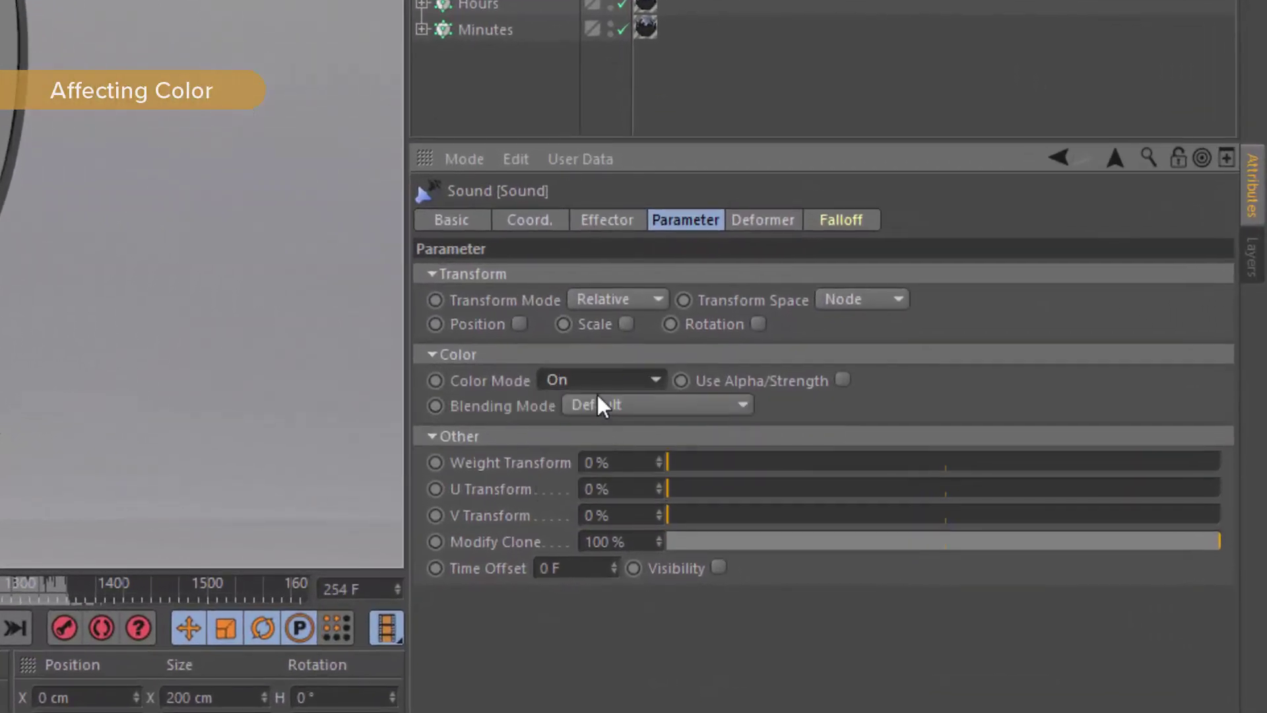
# Stop playback and set the effector's gradient Direction to Volume.
pyautogui.click(611, 222)
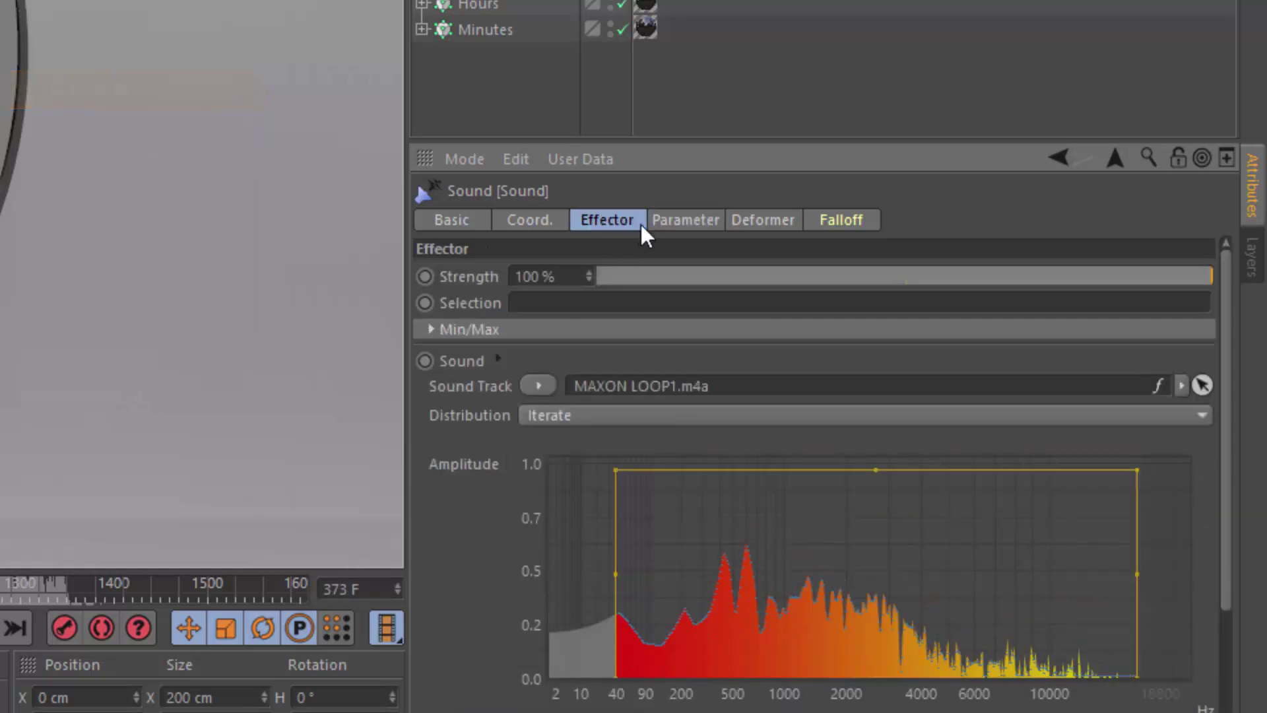
pyautogui.moveTo(1225, 330); pyautogui.dragTo(1223, 548)
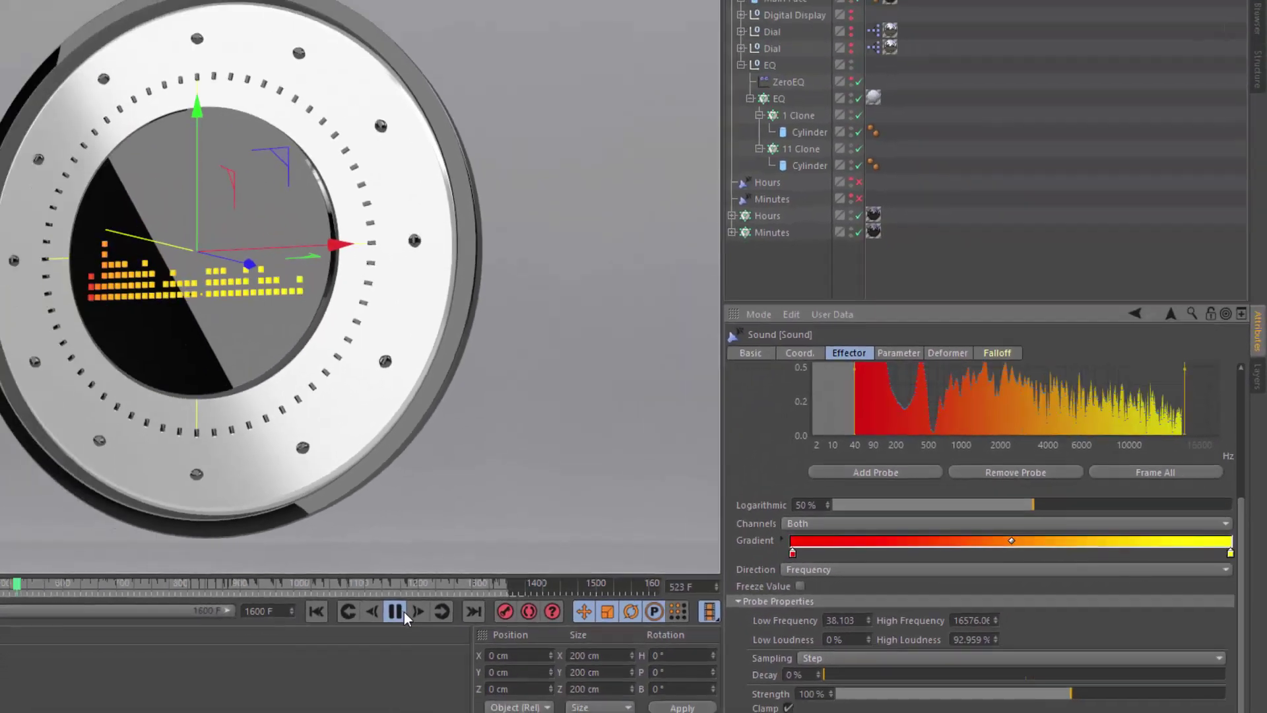
pyautogui.click(51, 623)
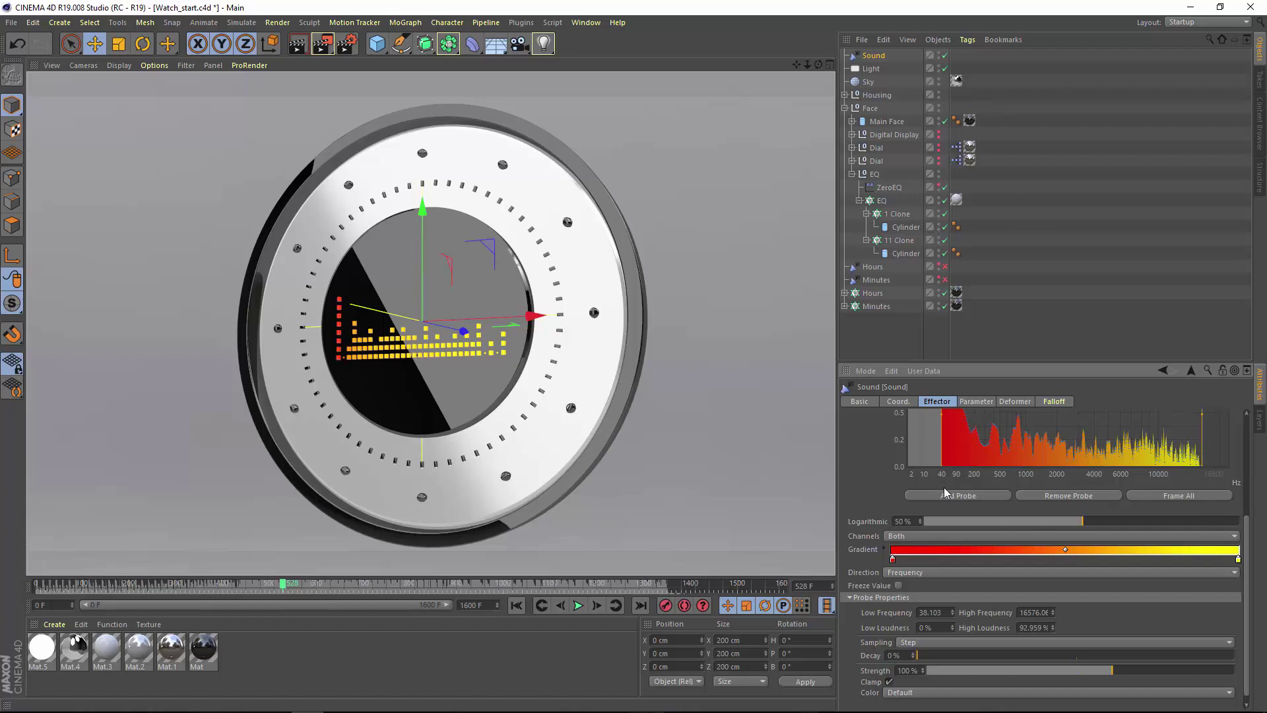
pyautogui.click(928, 572)
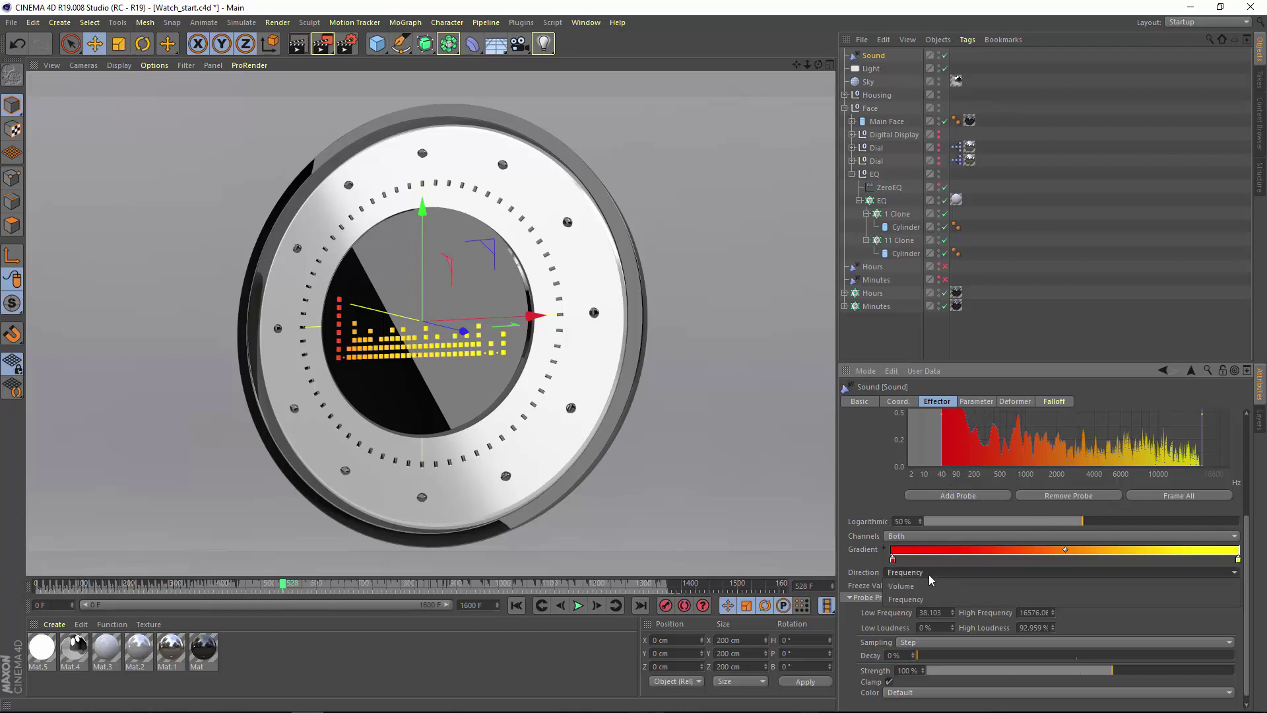
pyautogui.click(929, 586)
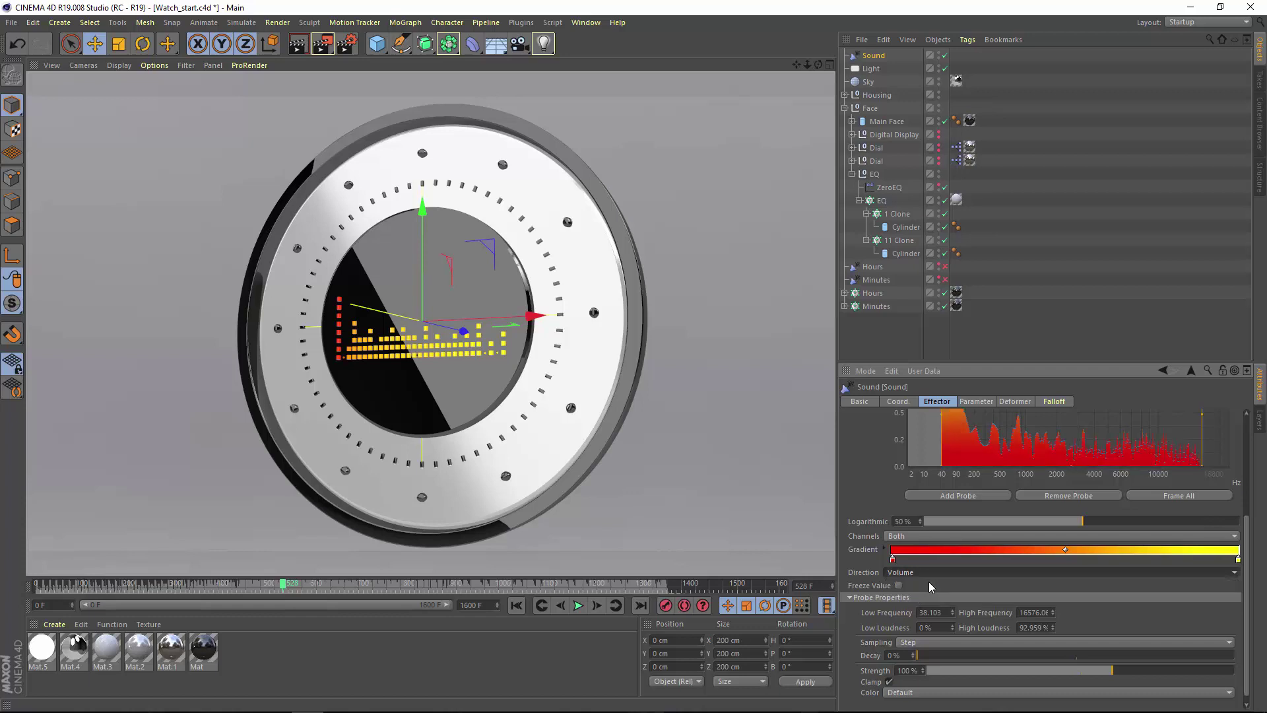
# Apply the cyan 'Gradient' preset to the Sound effector's gradient, then restore the Objects manager.
pyautogui.keyDown('alt'); pyautogui.click(847, 371); pyautogui.keyUp('alt')
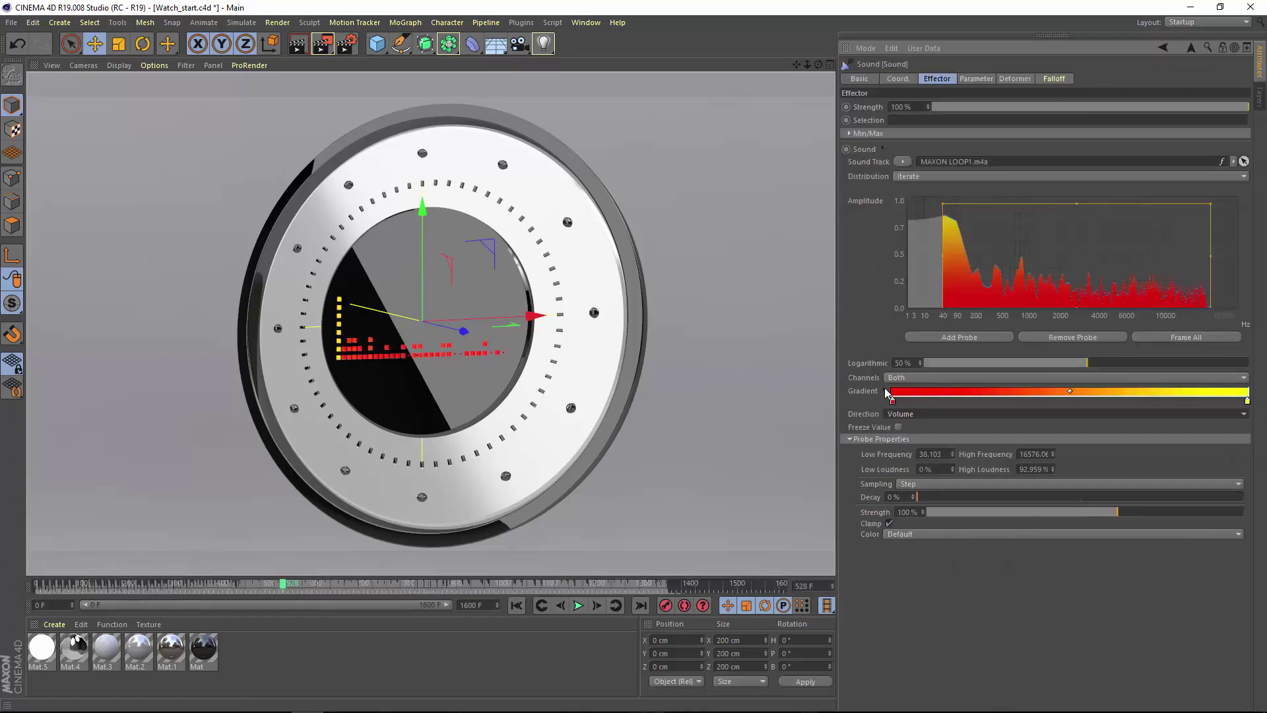
pyautogui.click(885, 390)
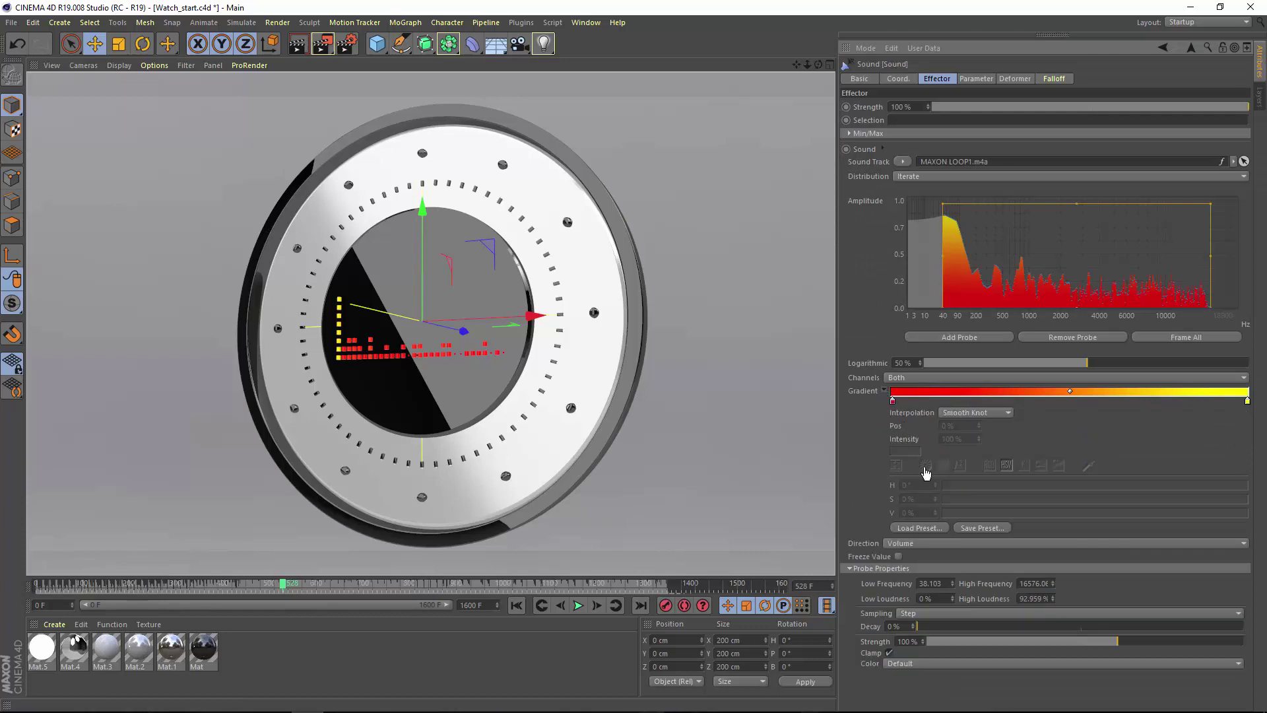
pyautogui.click(920, 528)
pyautogui.click(1019, 388)
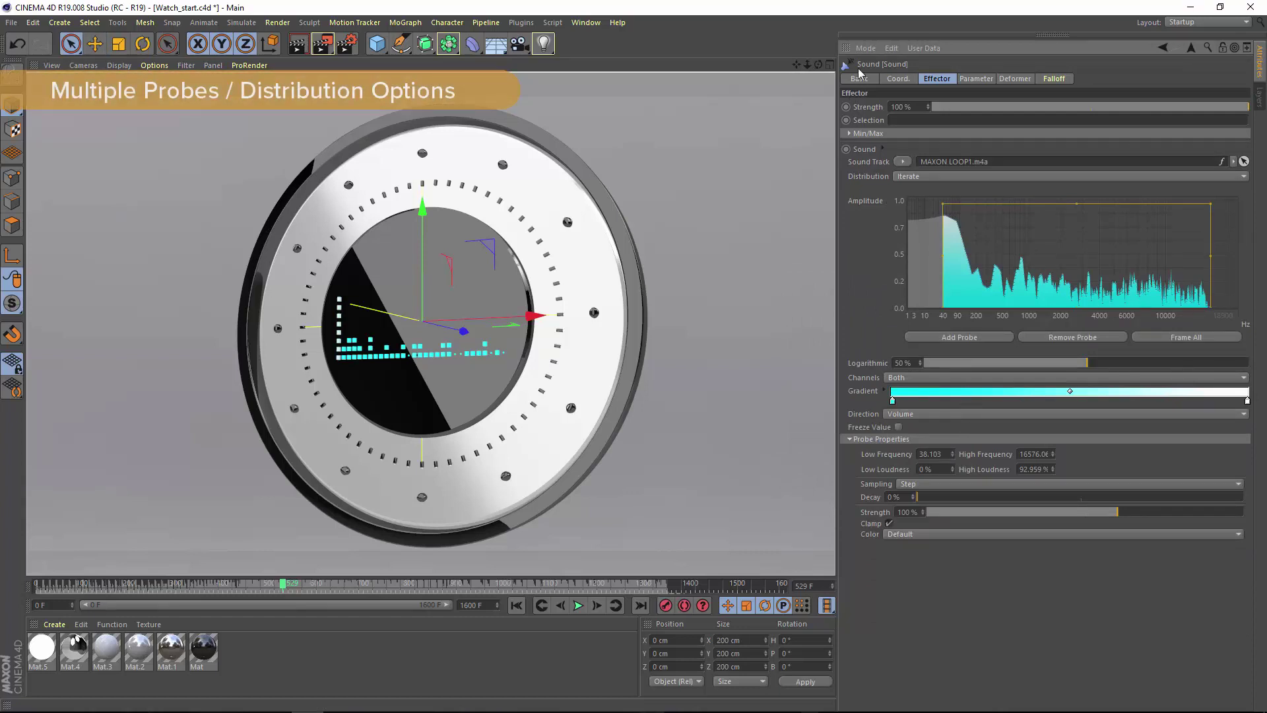
pyautogui.click(865, 48)
# Select the Minutes Sound effector and add two probes to its spectrum, one narrow near 500 Hz.
pyautogui.click(891, 86)
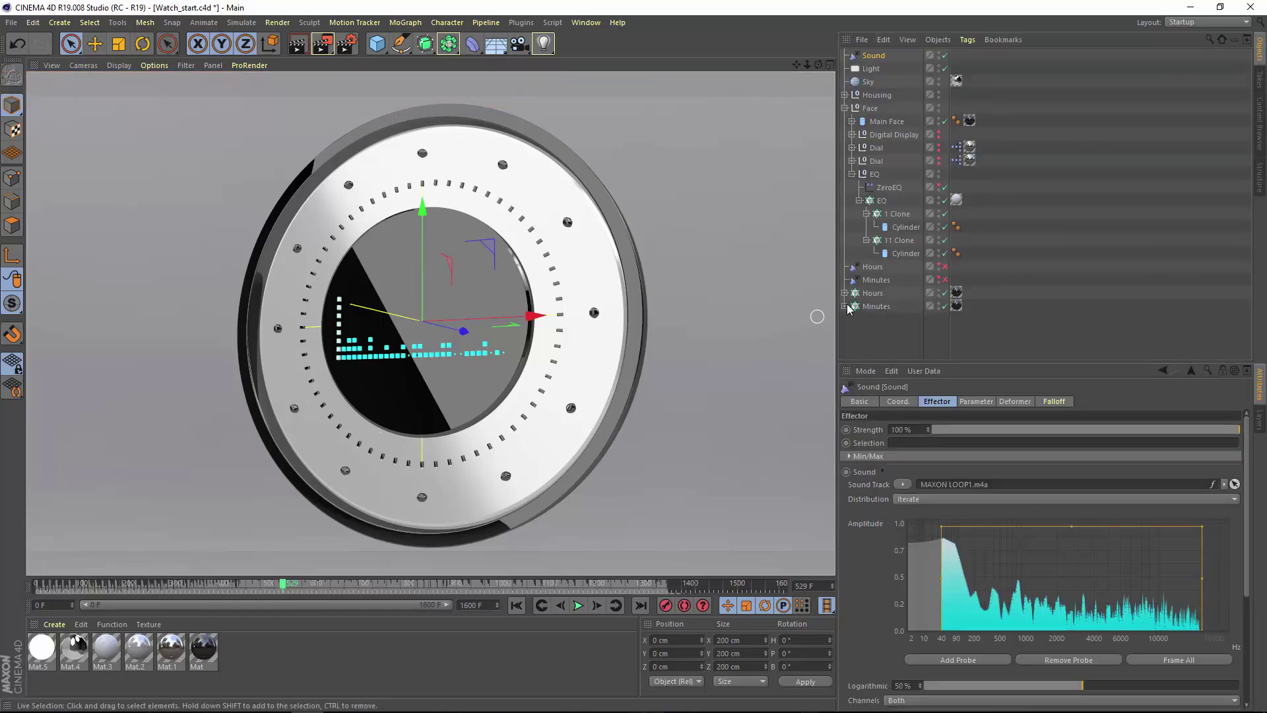
pyautogui.click(878, 280)
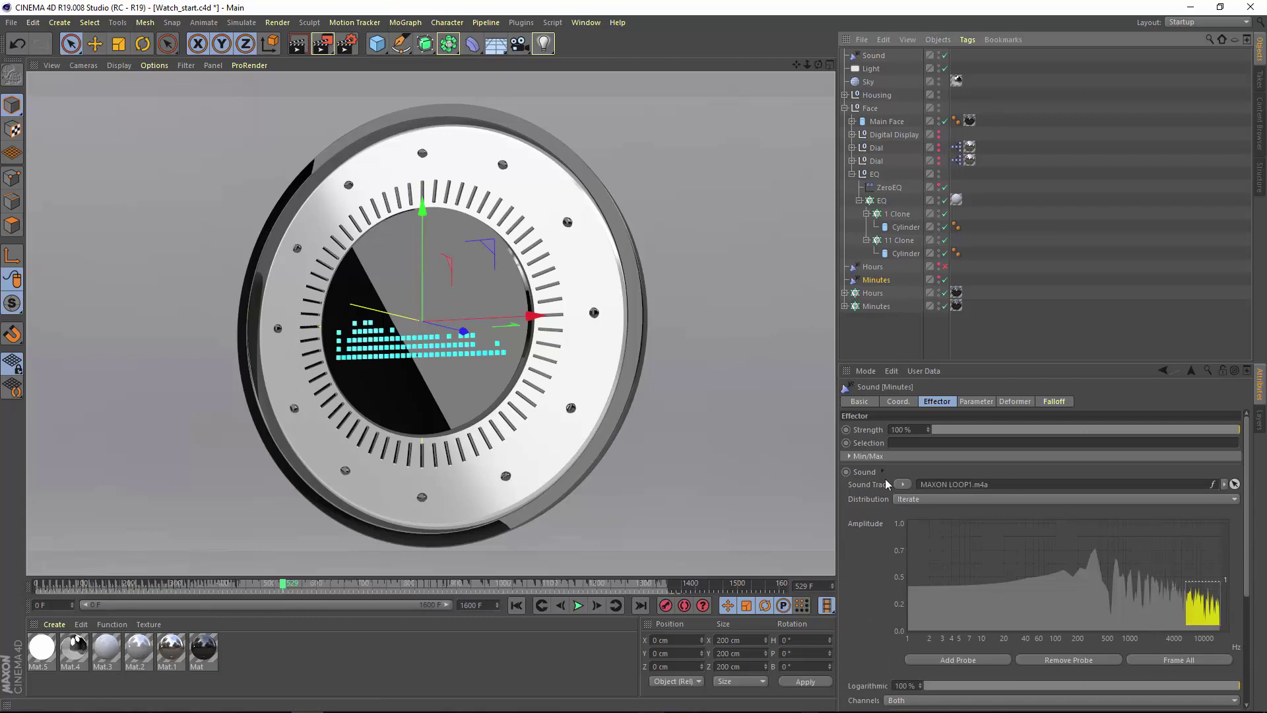
pyautogui.click(988, 362)
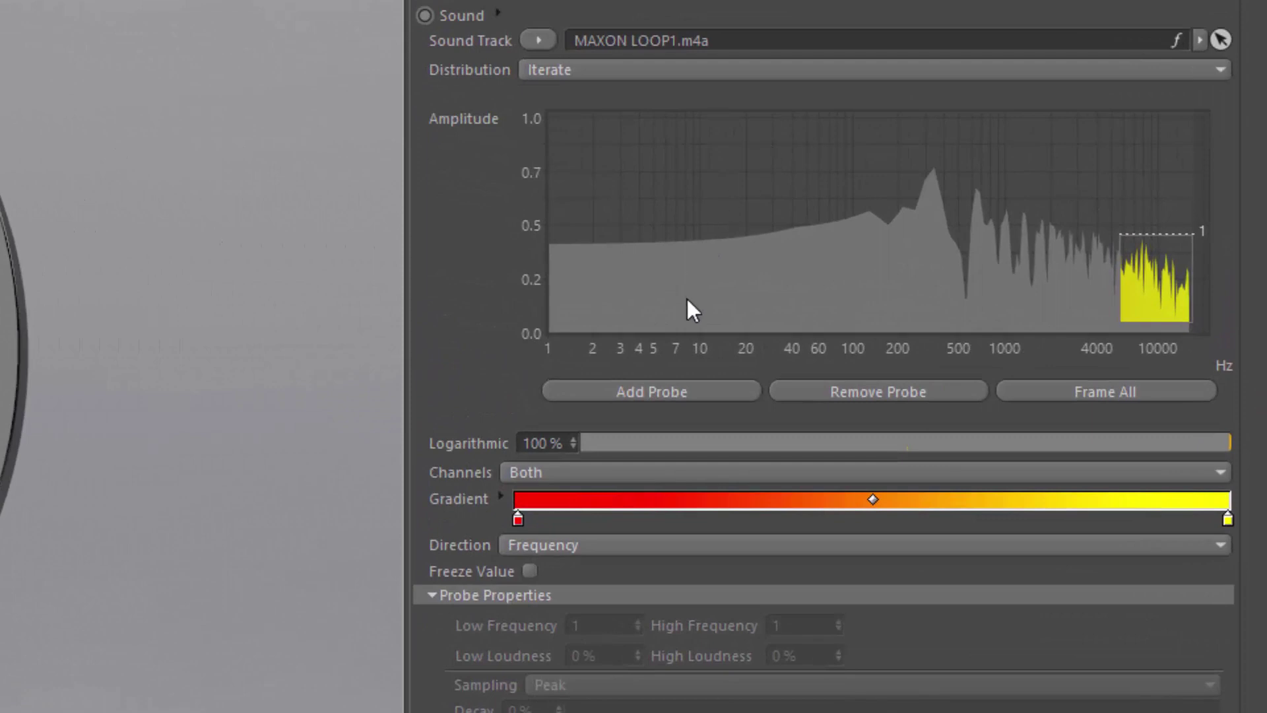
pyautogui.keyDown('ctrl'); pyautogui.moveTo(718, 129); pyautogui.dragTo(870, 190); pyautogui.keyUp('ctrl')
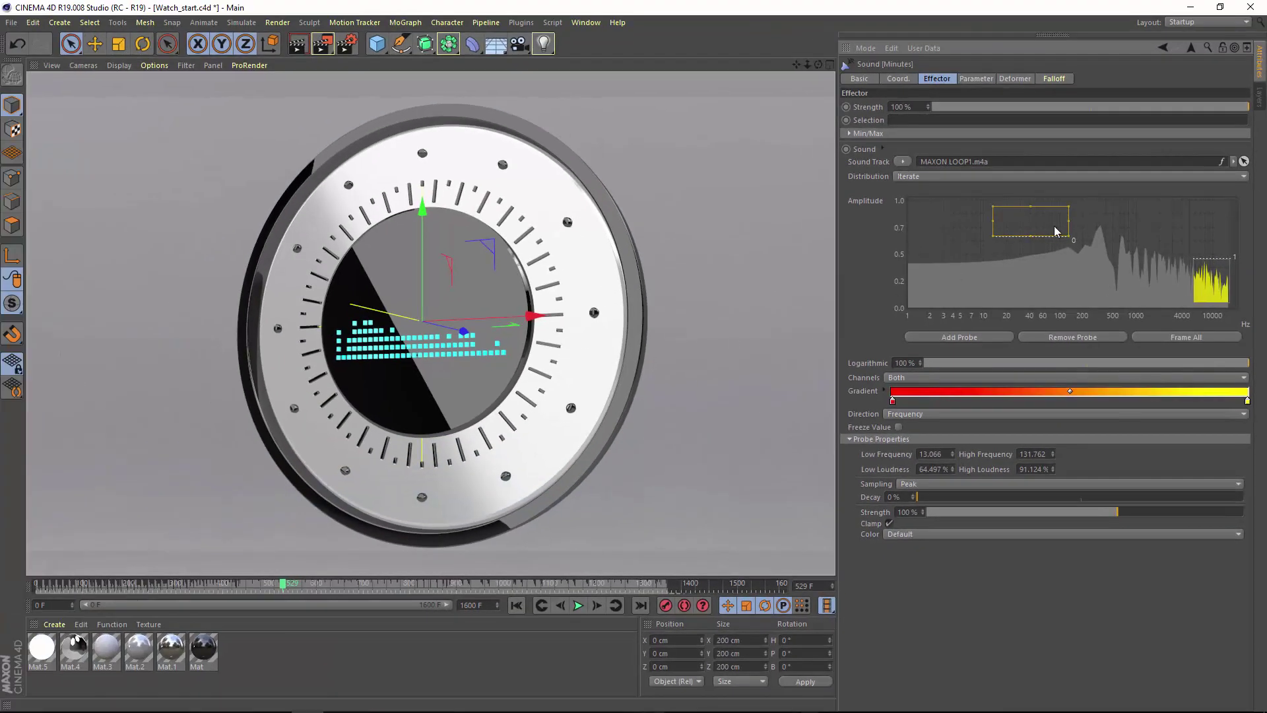
pyautogui.moveTo(1114, 204)
pyautogui.mouseDown()
pyautogui.moveTo(1120, 231)
pyautogui.moveTo(1183, 282)
pyautogui.mouseUp()
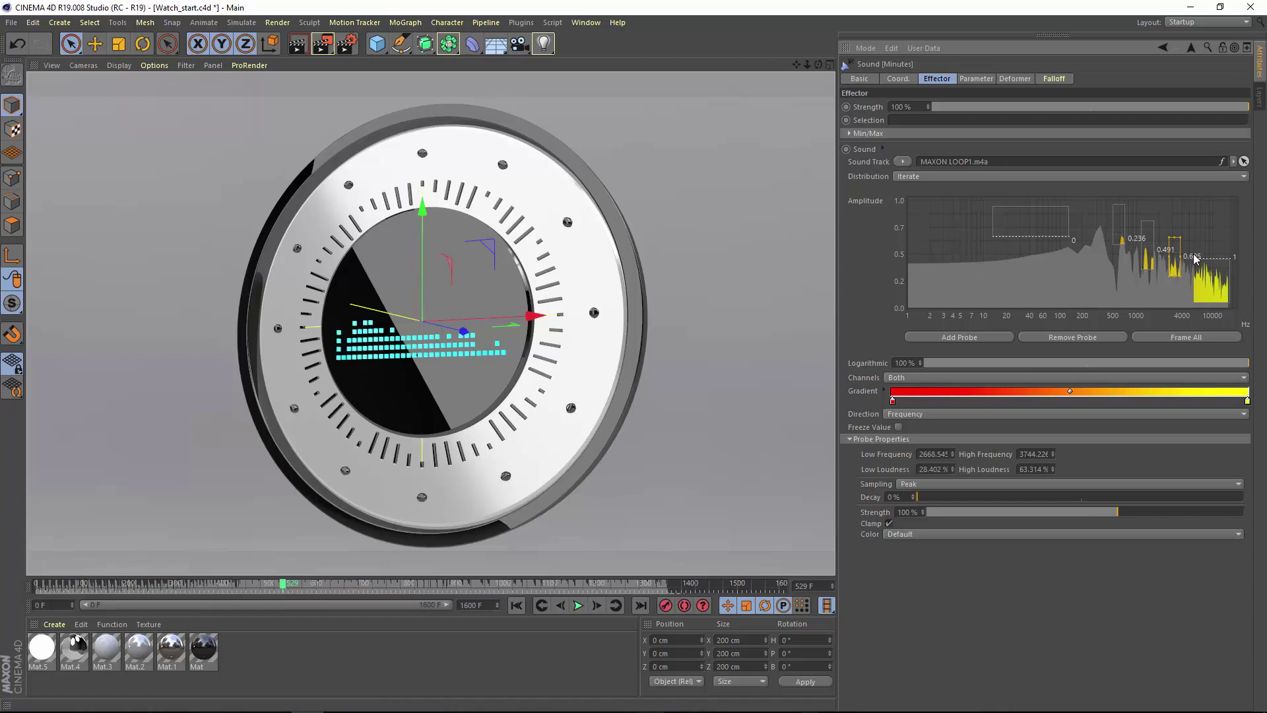
# Under Distribute, delete the 1179–1721 Hz probe and its neighbour near 2000 Hz, then switch Distribution to Blend.
pyautogui.click(899, 178)
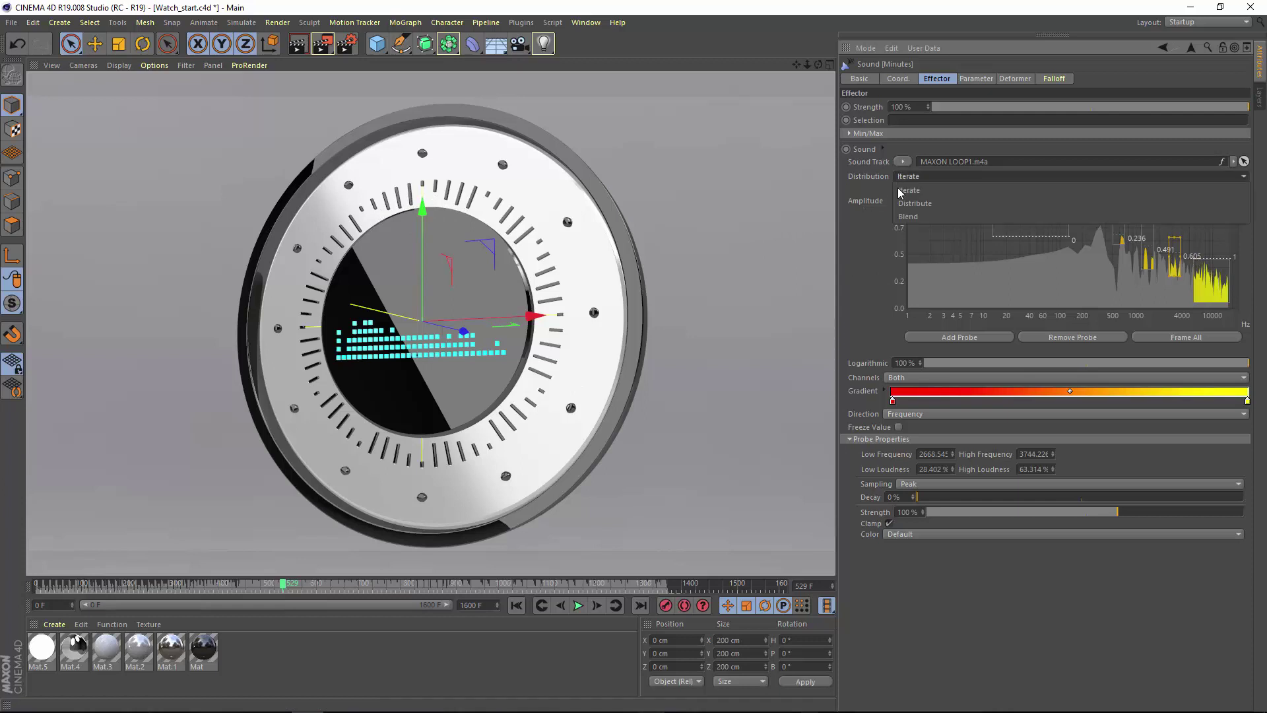
pyautogui.click(900, 203)
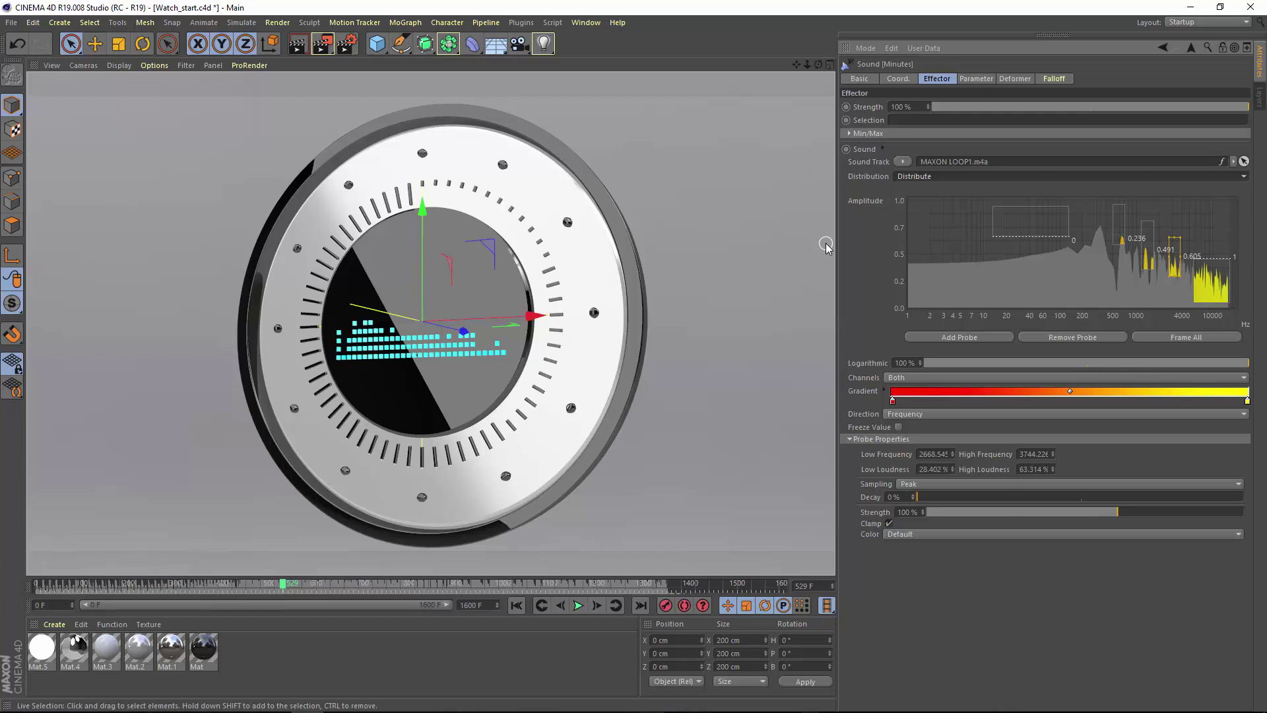
pyautogui.click(1147, 231)
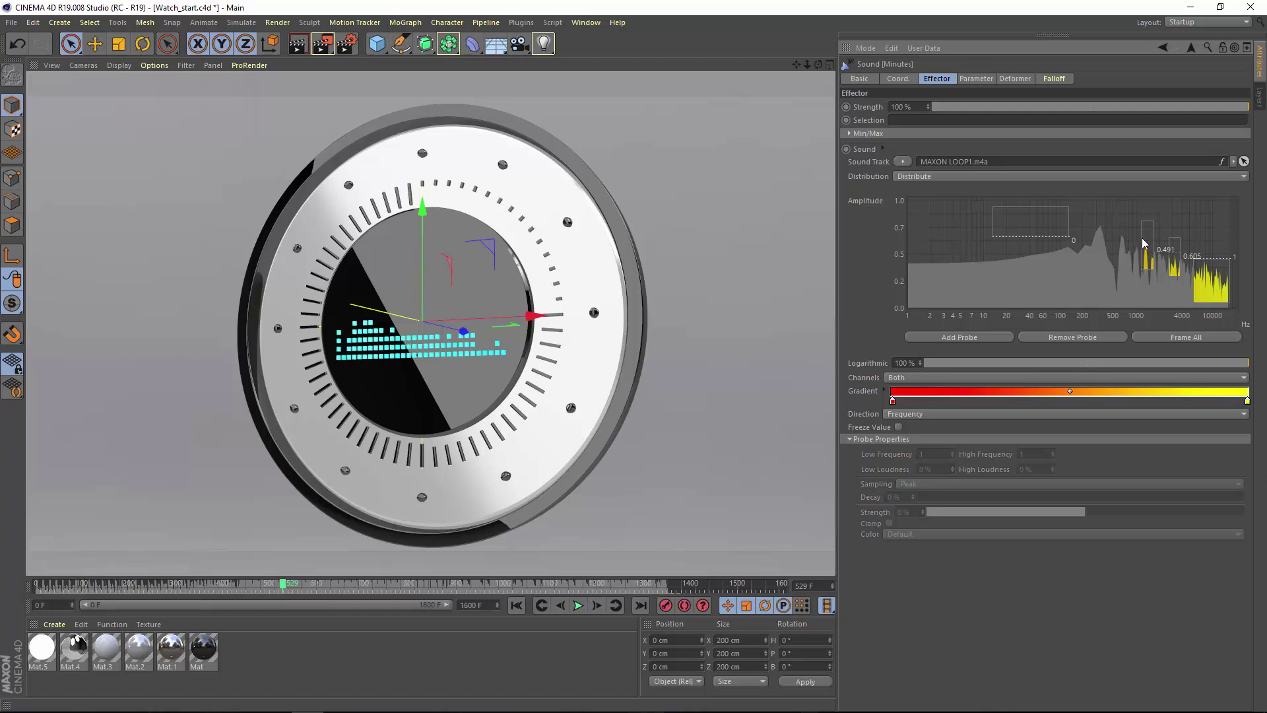
pyautogui.press('Delete')
pyautogui.click(1173, 252)
pyautogui.press('Delete')
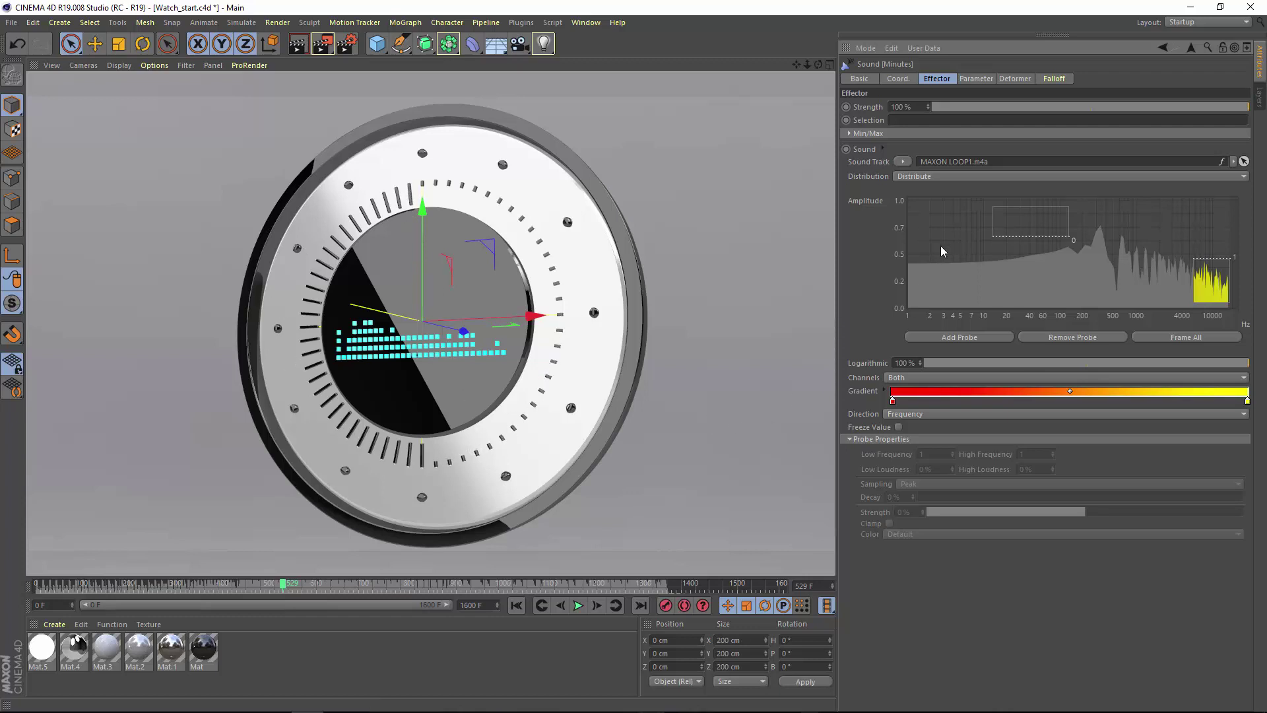
pyautogui.click(940, 177)
pyautogui.click(941, 218)
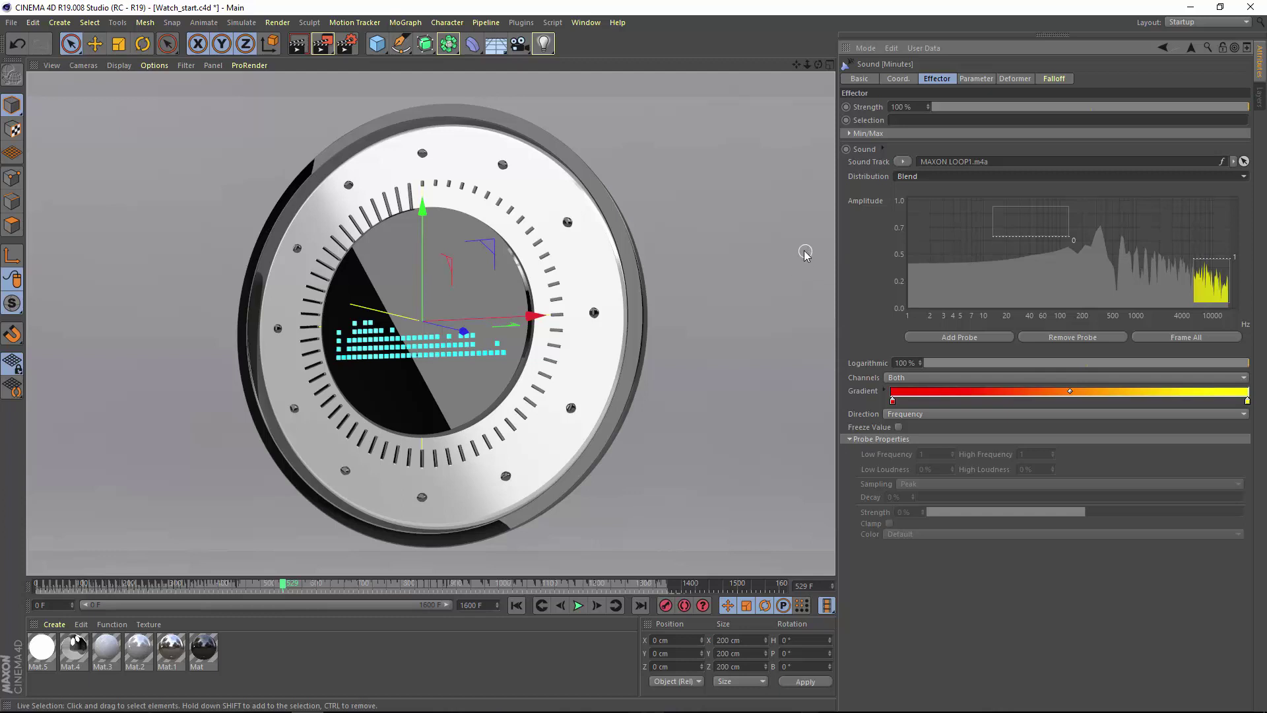
# Set Distribution back to Iterate, change the yellow probe's Sampling from Peak to Step, and preview playback.
pyautogui.click(932, 175)
pyautogui.click(935, 187)
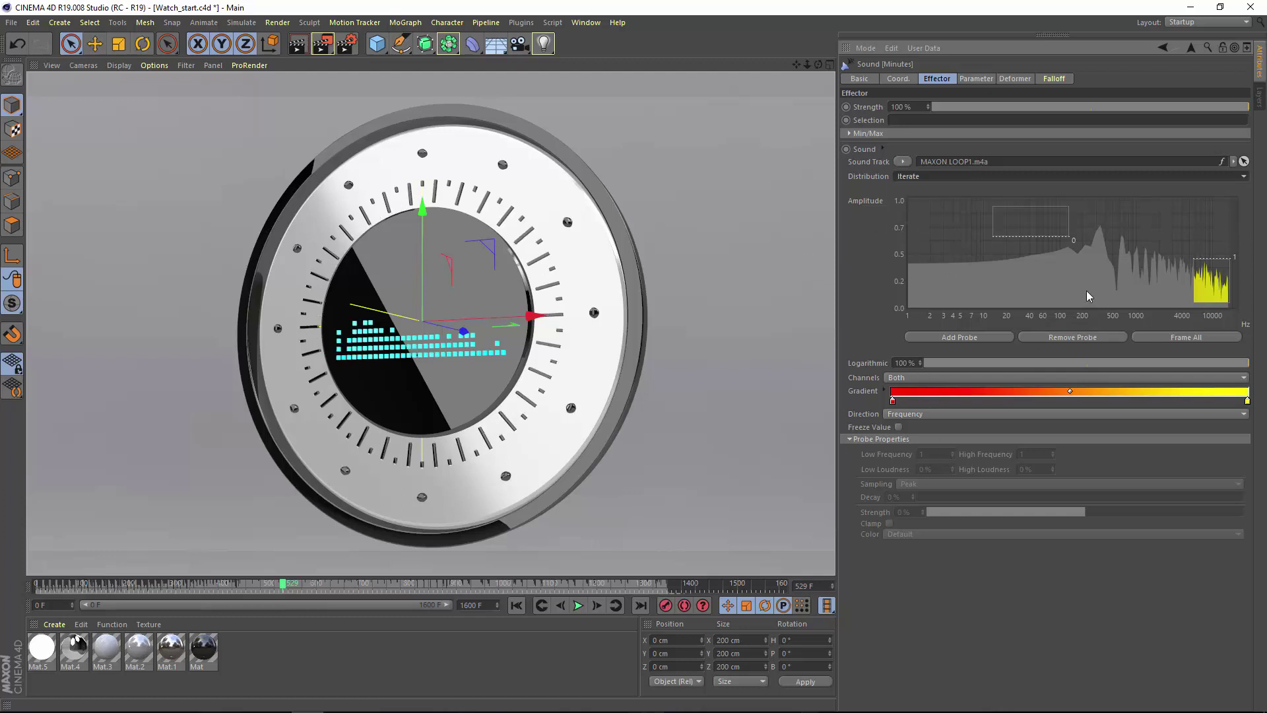
pyautogui.click(1211, 281)
pyautogui.click(965, 484)
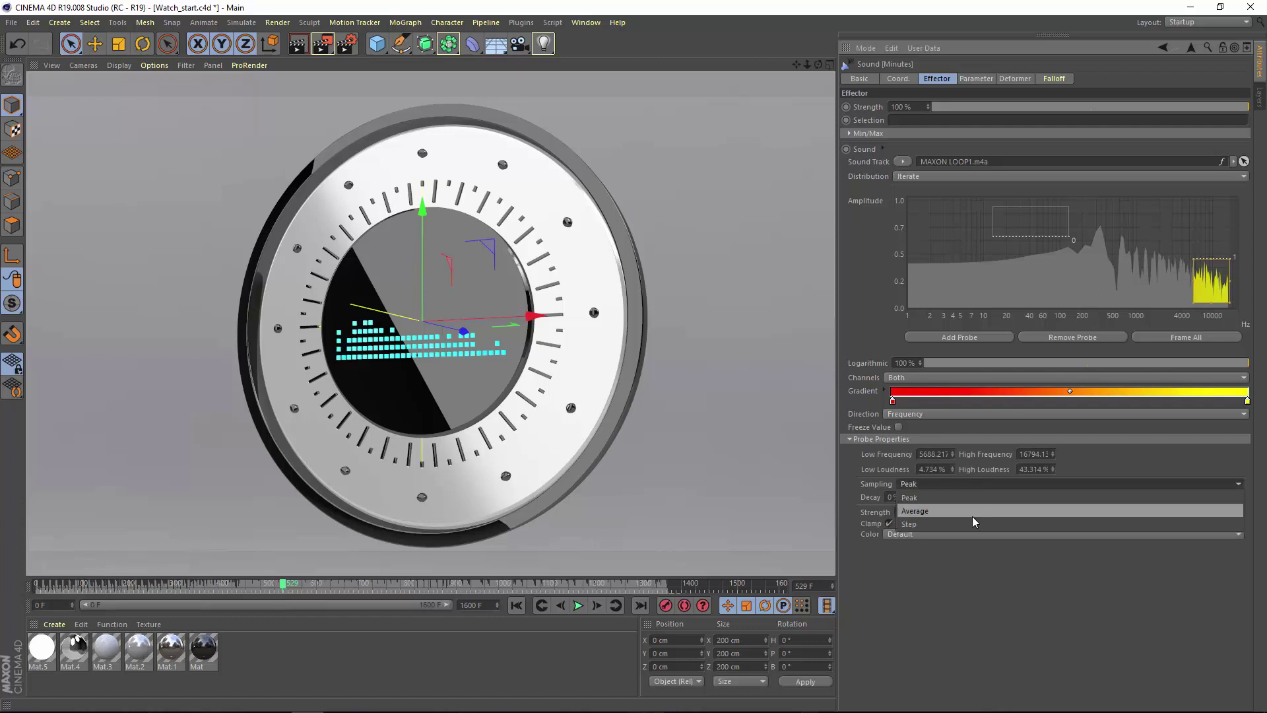
pyautogui.click(969, 521)
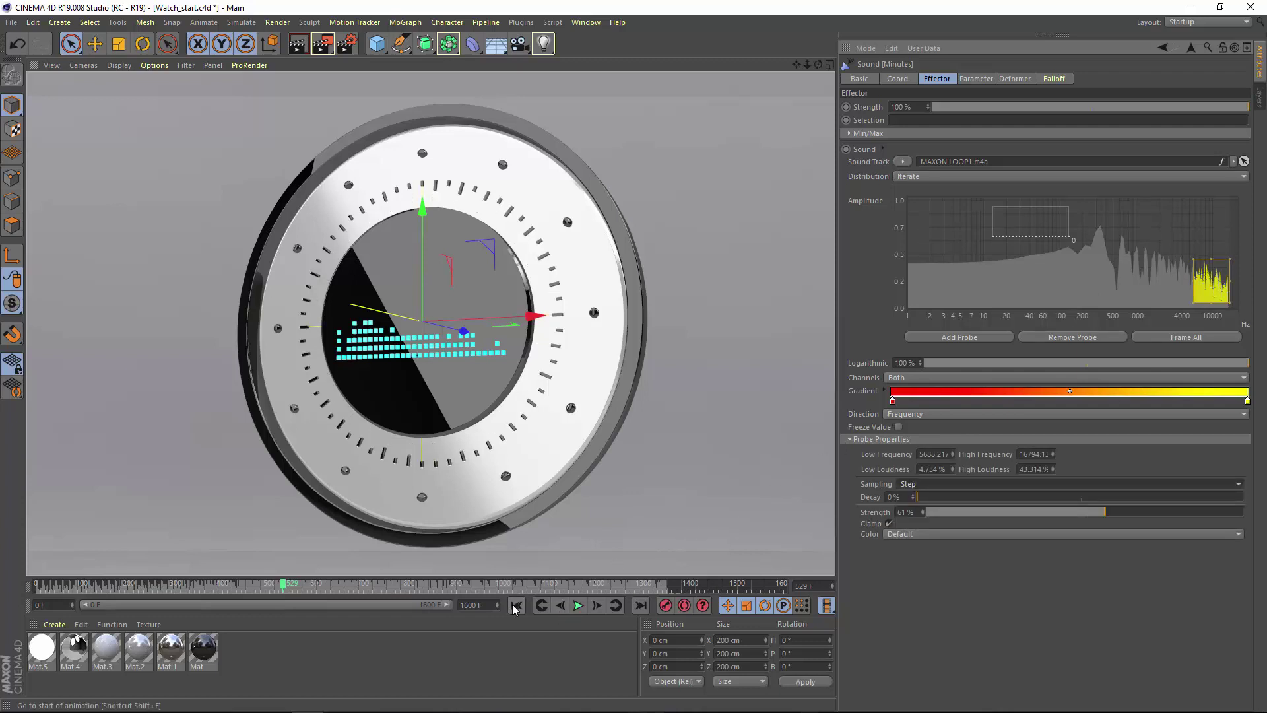
pyautogui.click(579, 606)
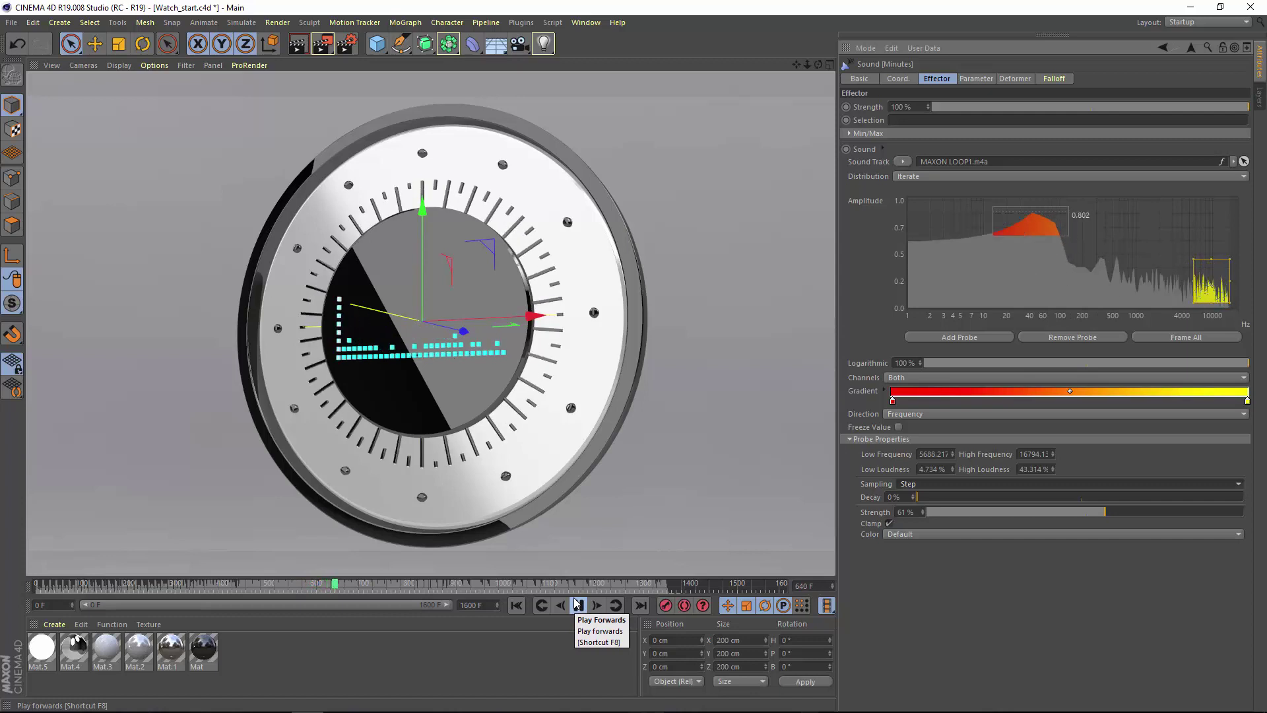
pyautogui.click(578, 606)
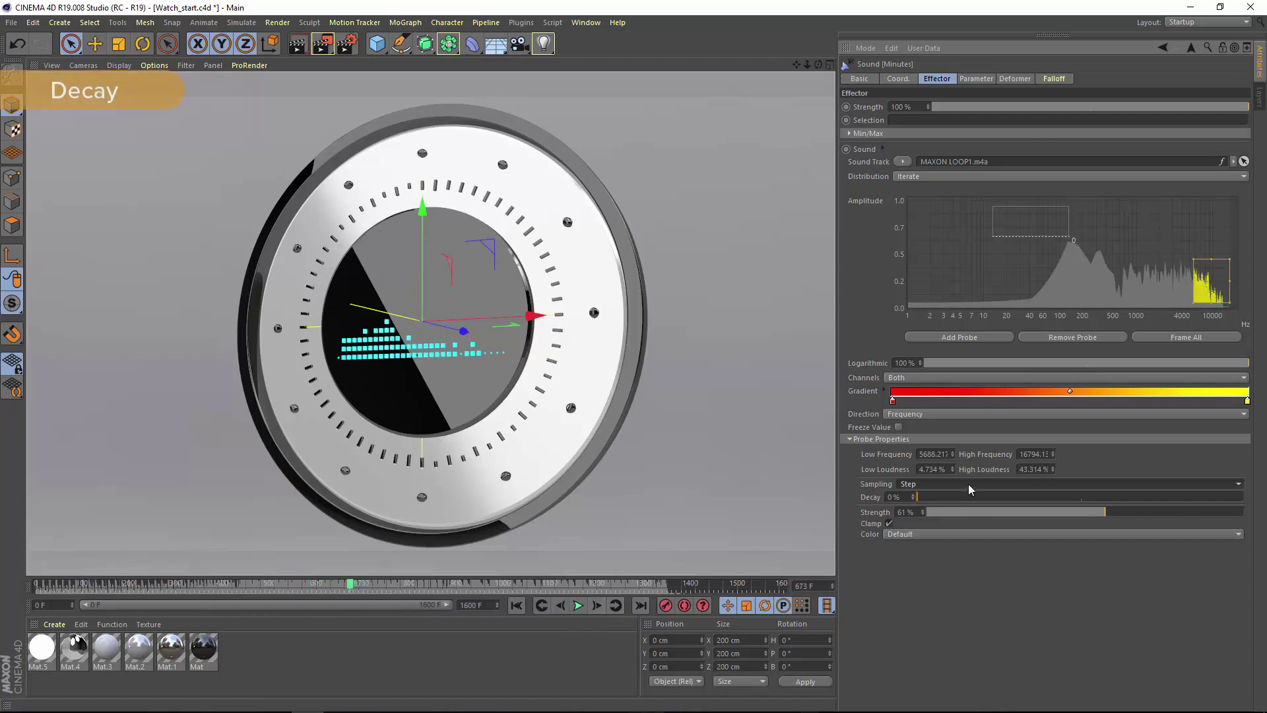
# Show the Hours Sound effector's settings down to its 4–50 Hz Peak probe, then start playback.
pyautogui.click(977, 36)
pyautogui.click(994, 57)
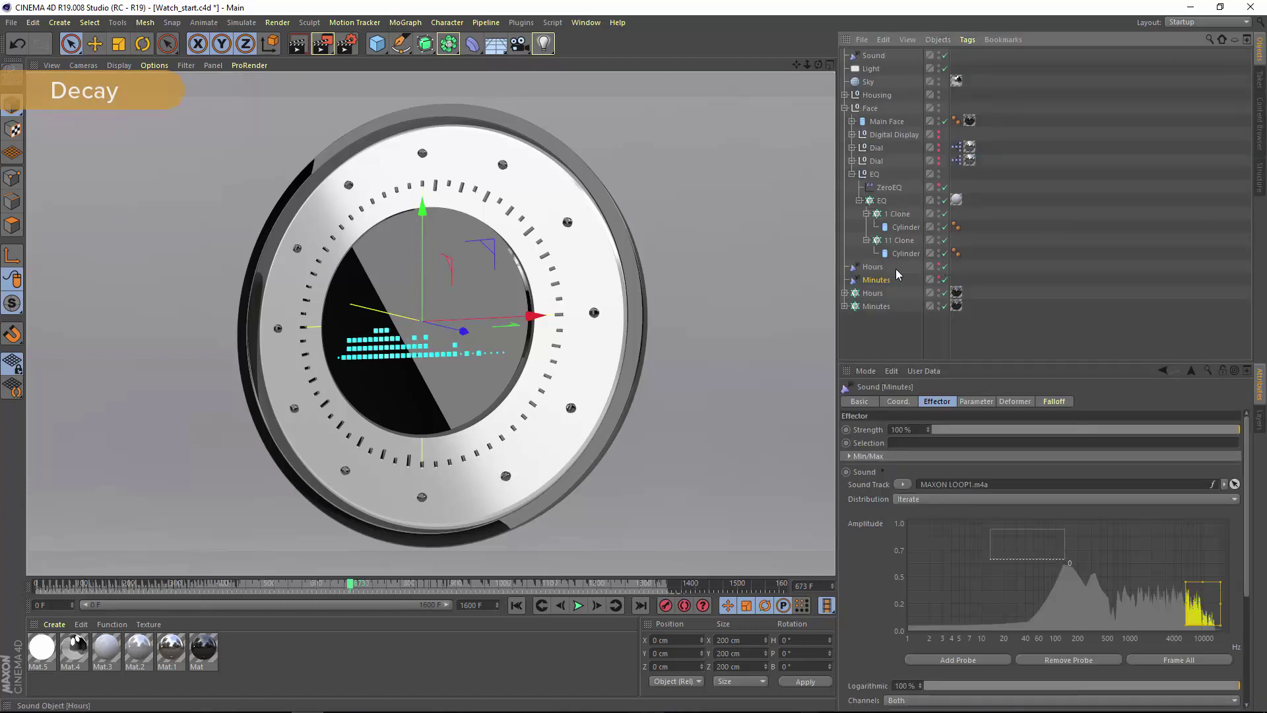
pyautogui.click(872, 267)
pyautogui.click(976, 400)
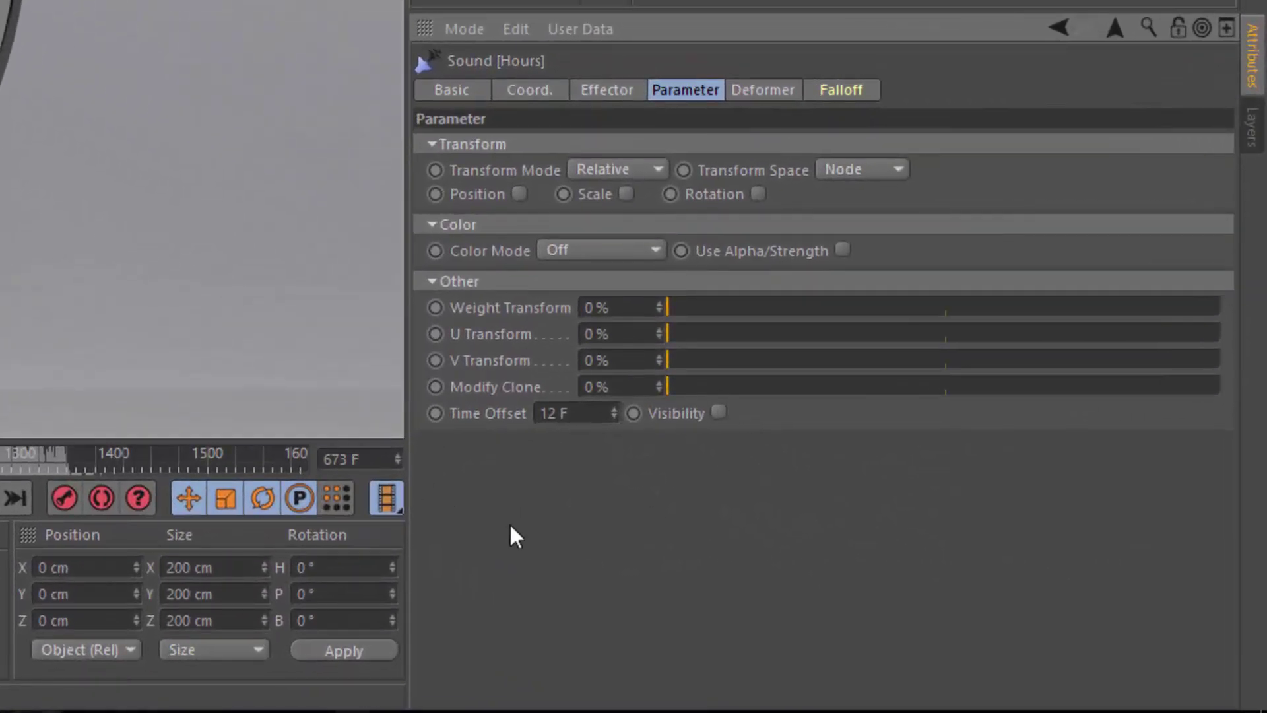
pyautogui.click(622, 94)
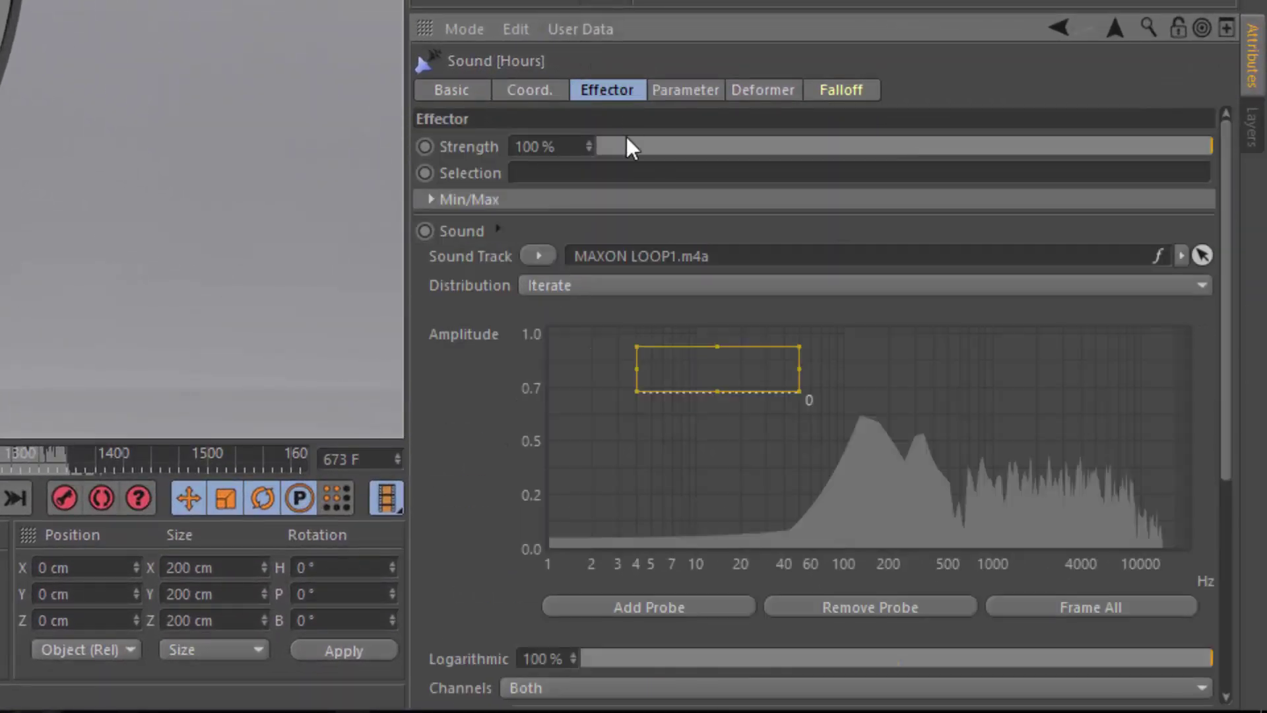
pyautogui.moveTo(1226, 360); pyautogui.dragTo(1225, 557)
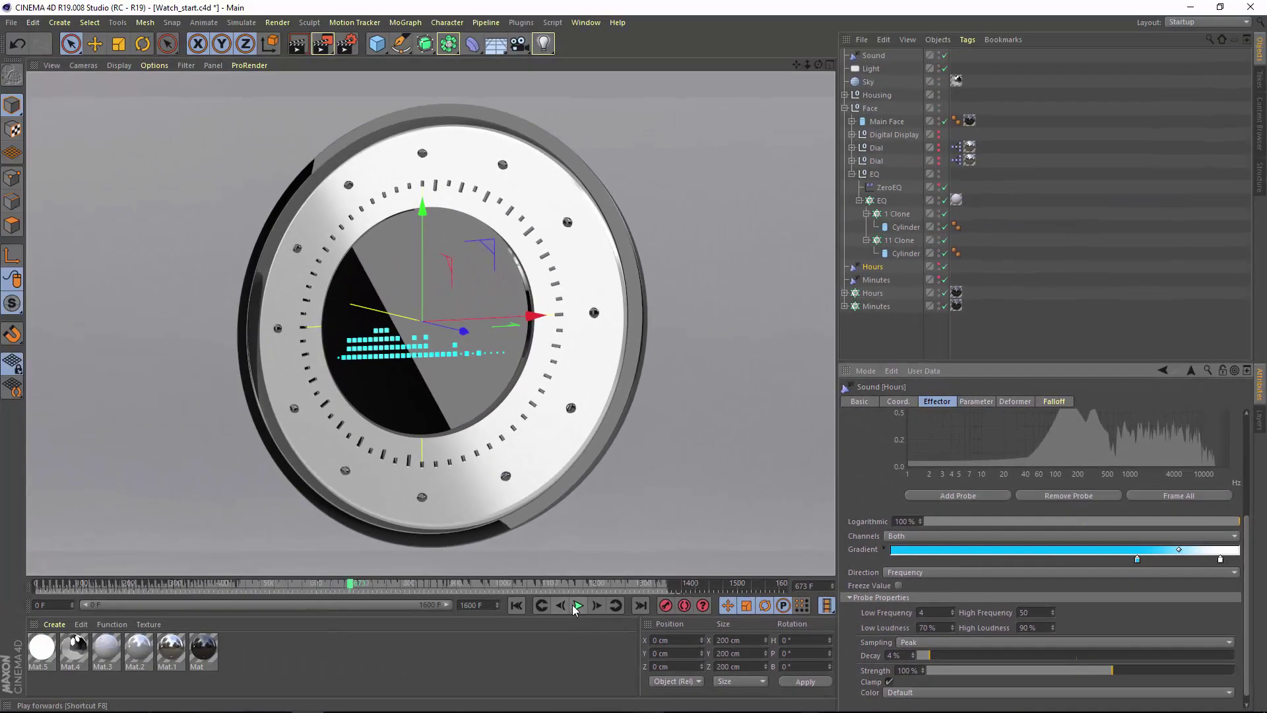
pyautogui.click(0, 497)
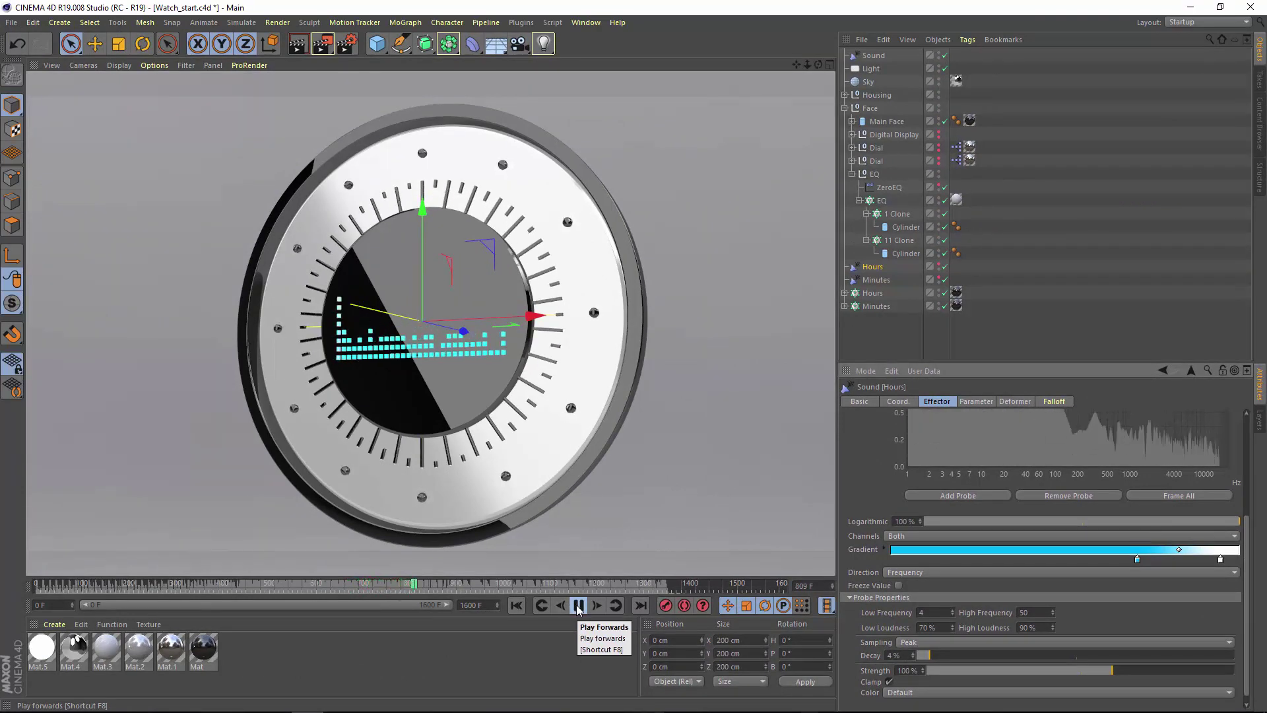
# Stop the animation at frame 853.
pyautogui.click(578, 606)
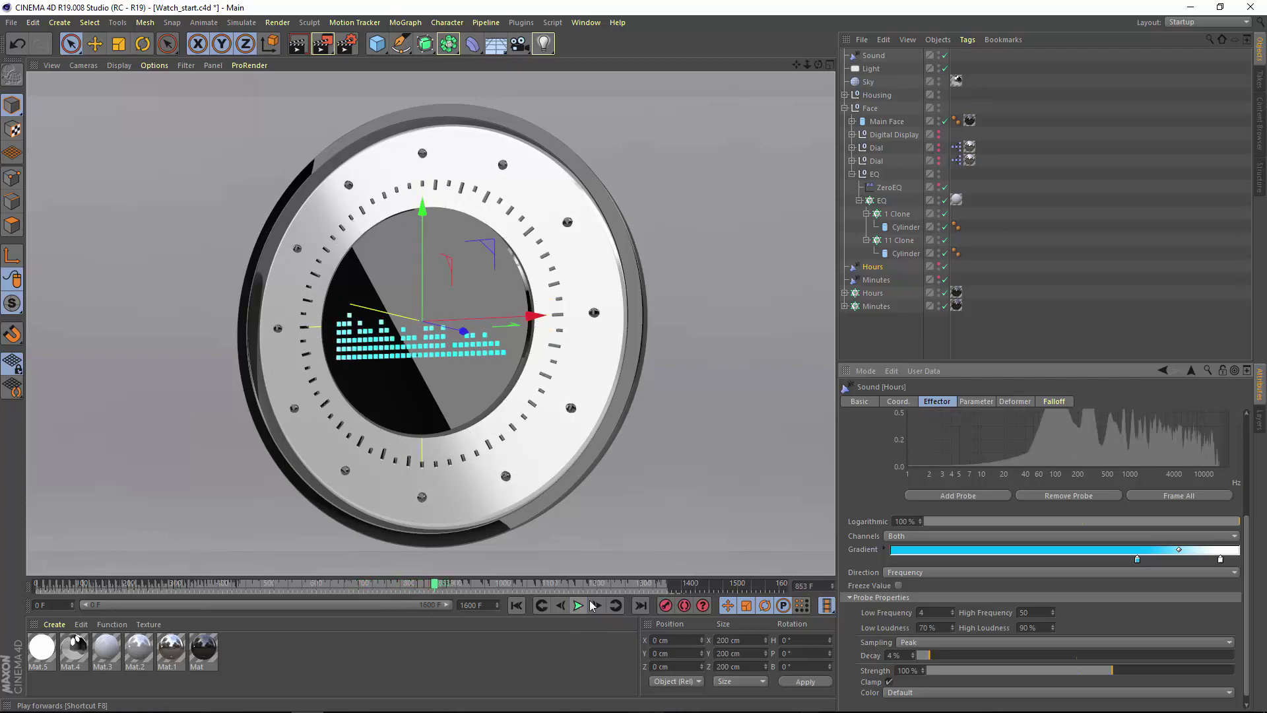